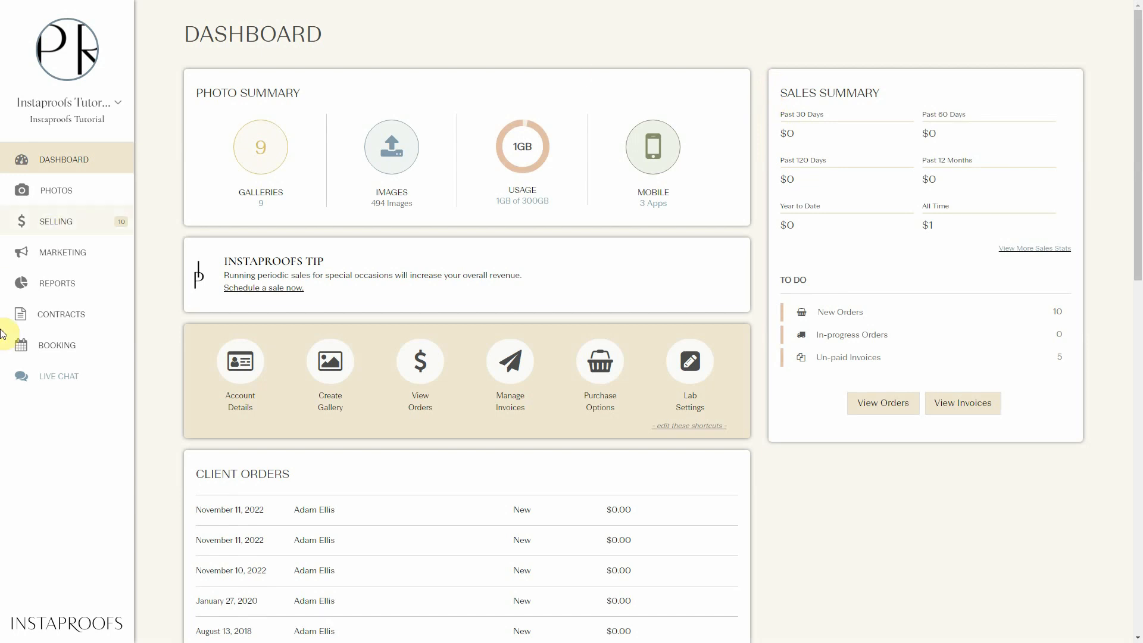
- Open the July 26 Fun and Spontaneous Family Photography Session from the booking sessions and look through its client view
click(81, 344)
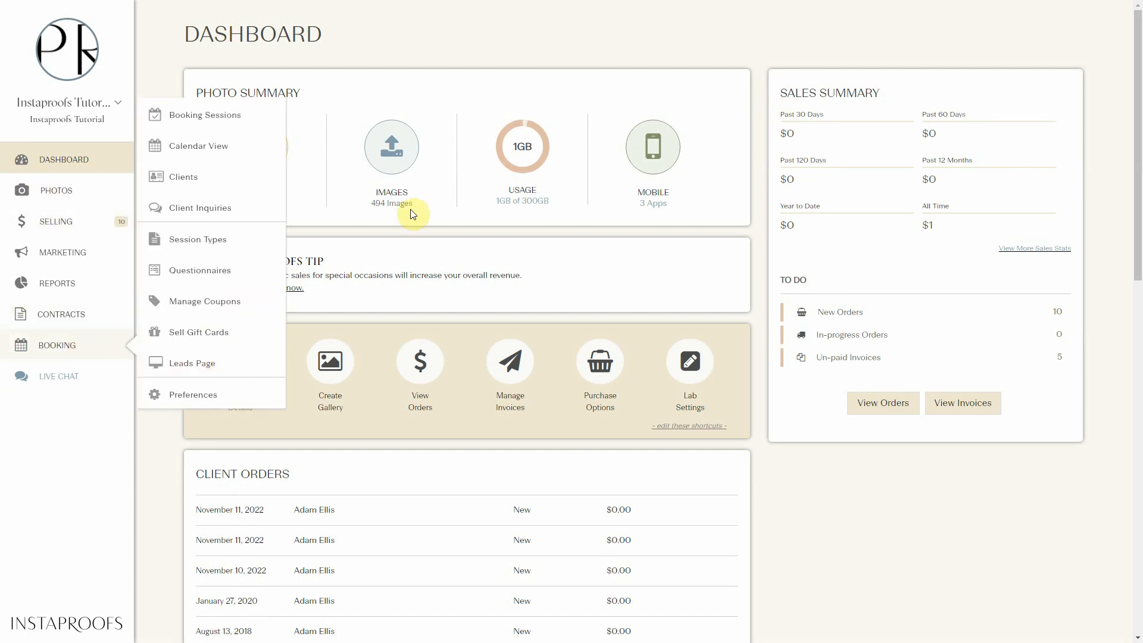
click(200, 119)
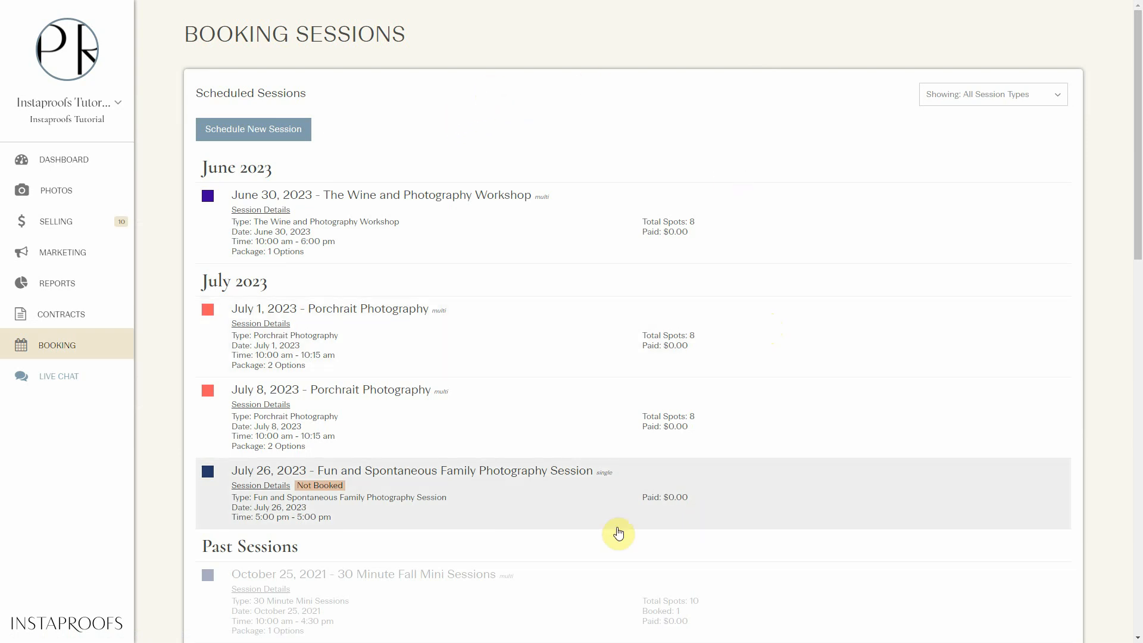
click(494, 484)
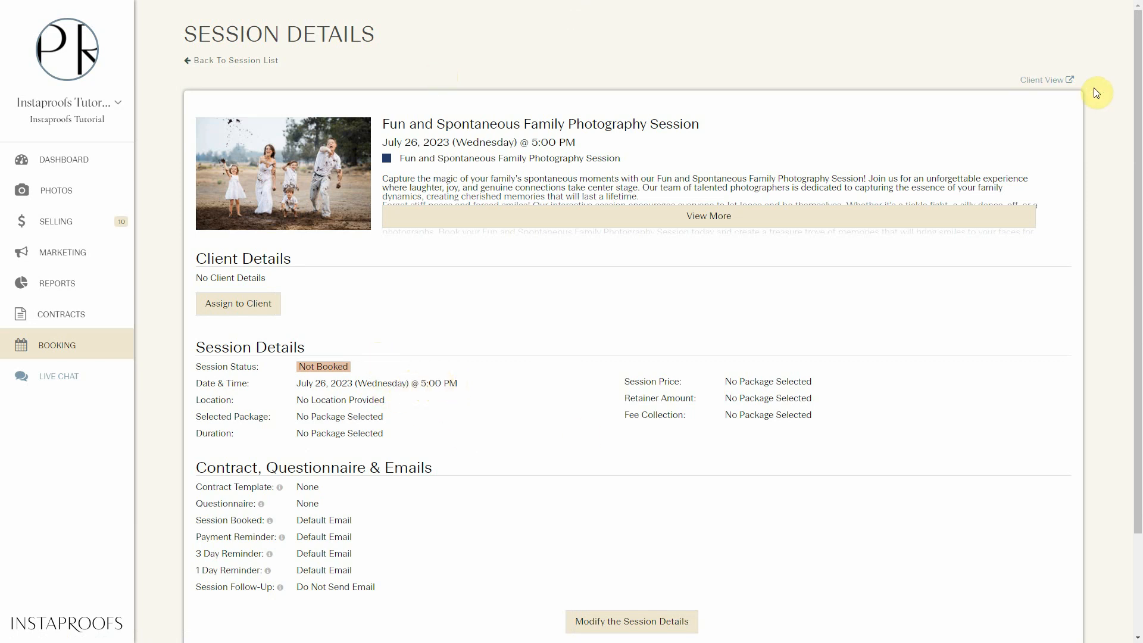
click(1032, 84)
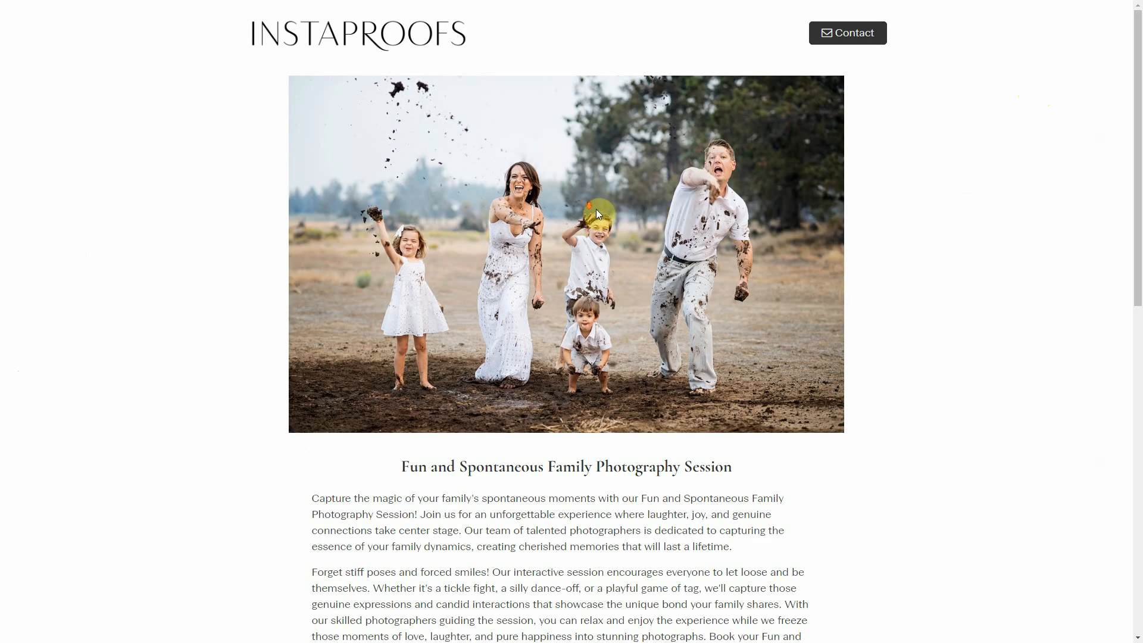
scroll(598, 211, down, 10)
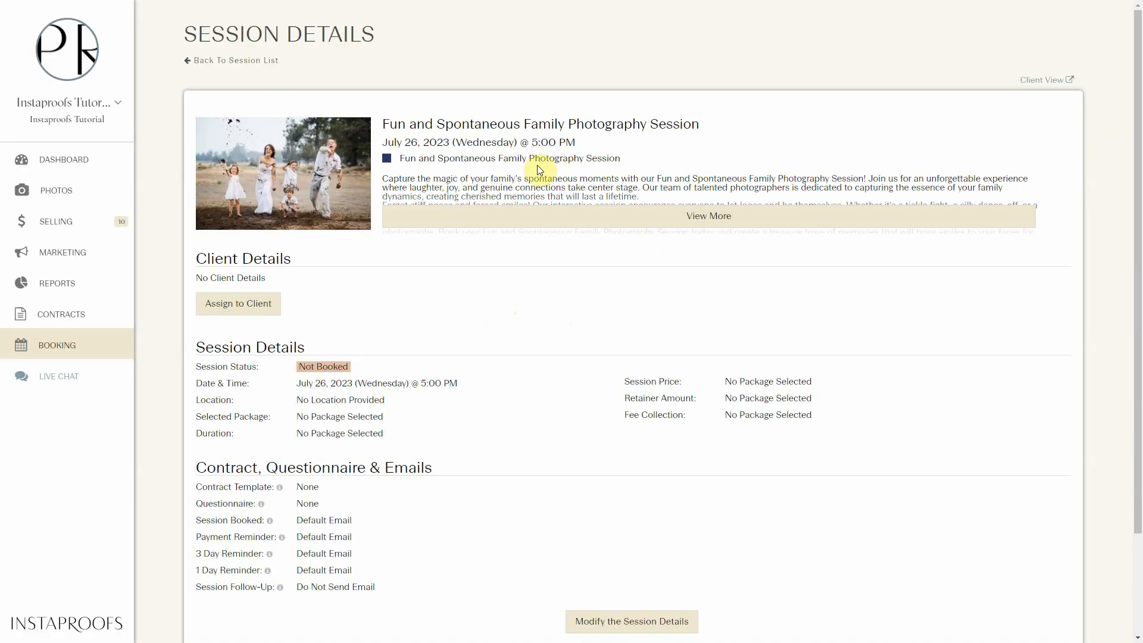
- Open the family session's details for editing and enable customization of the time and duration text
scroll(505, 334, down, 4)
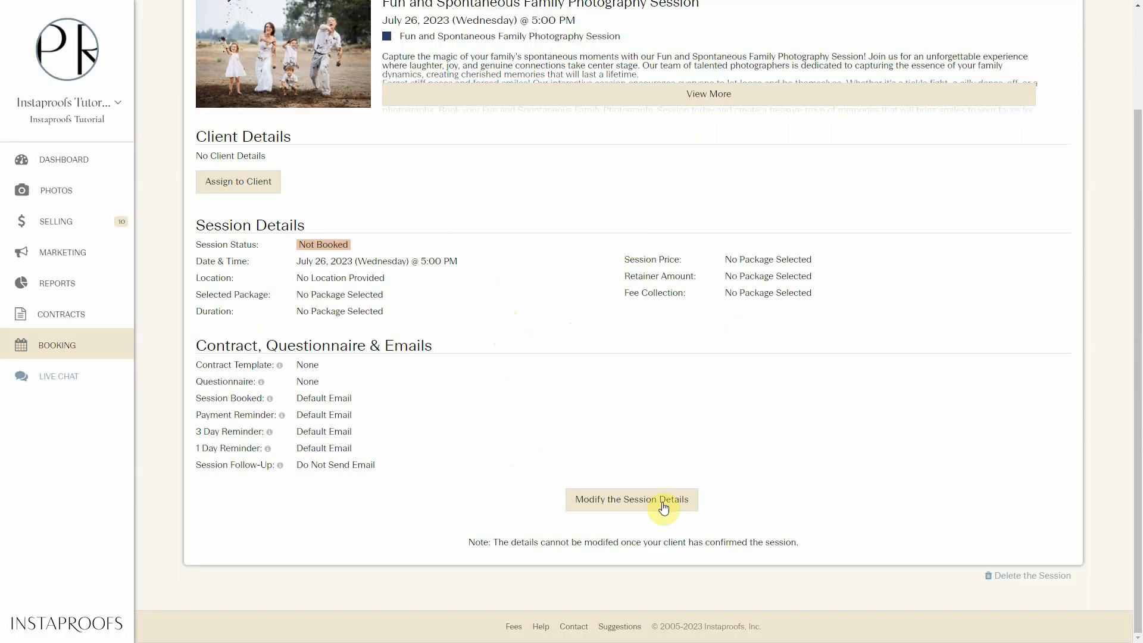
click(662, 503)
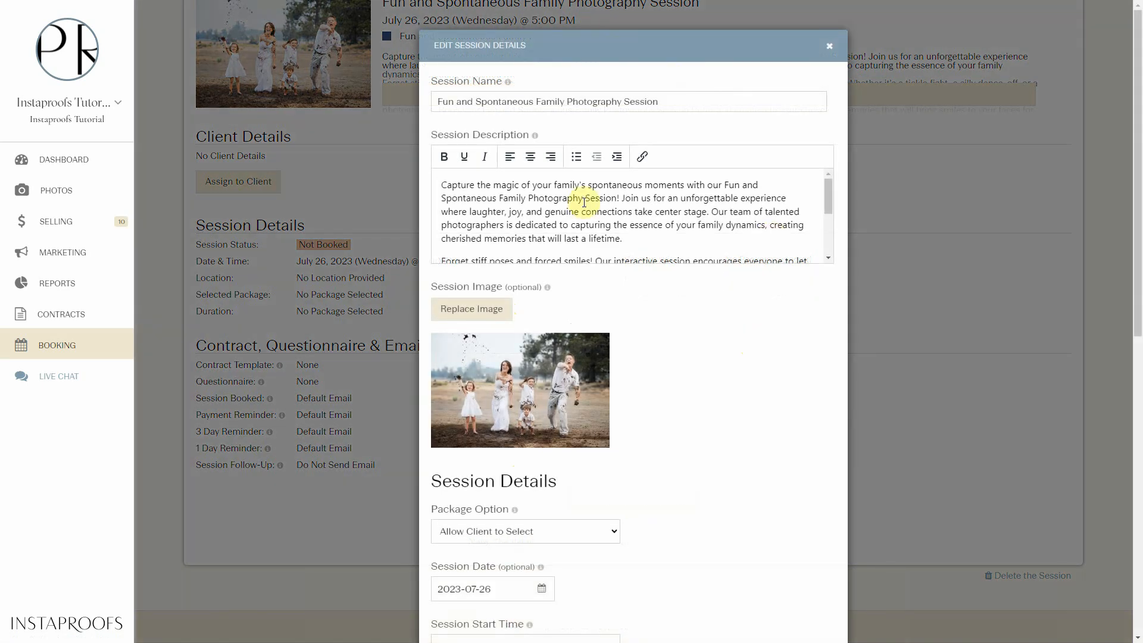
scroll(714, 382, down, 7)
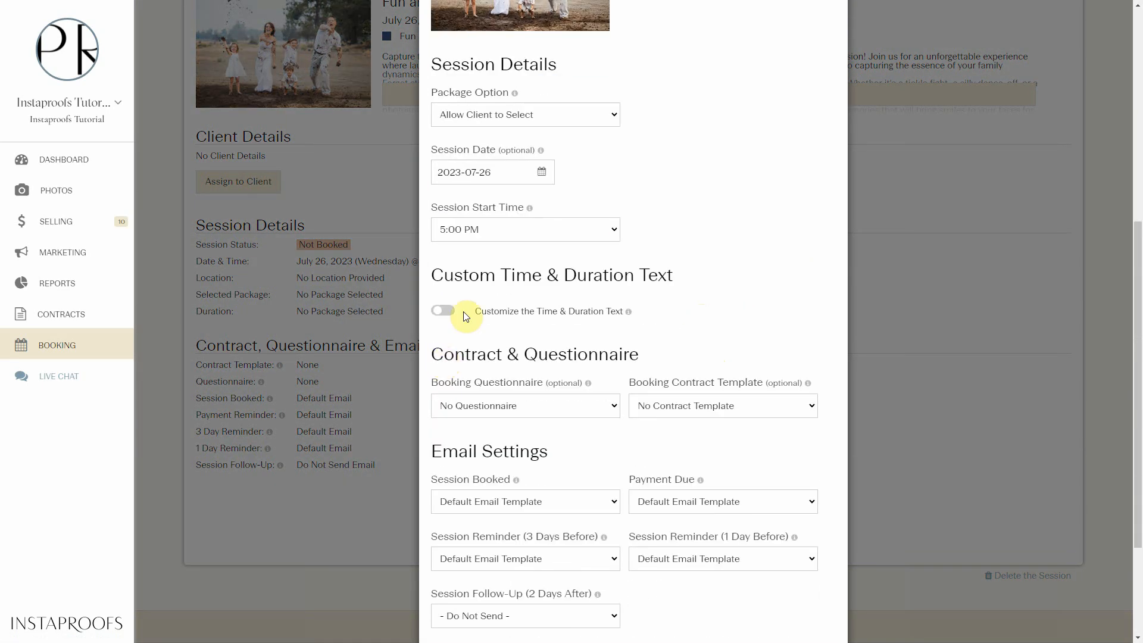
click(451, 313)
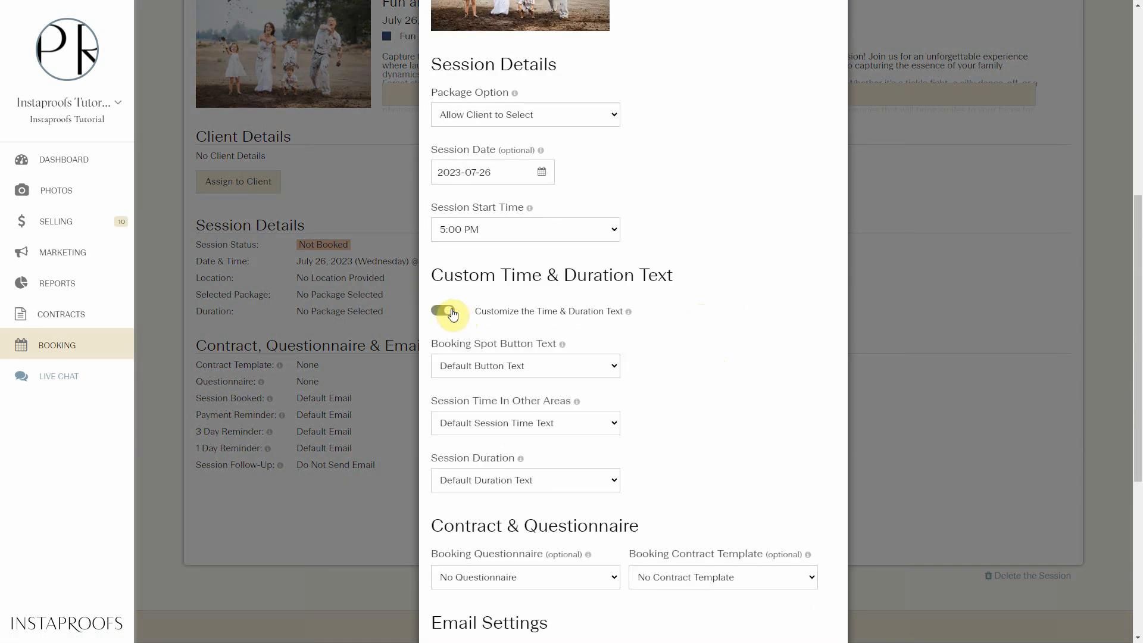
- Set the booking spot button to custom text with "Confirm" on line 1 and "Reservation" on line 2, and save the session
click(493, 373)
click(539, 396)
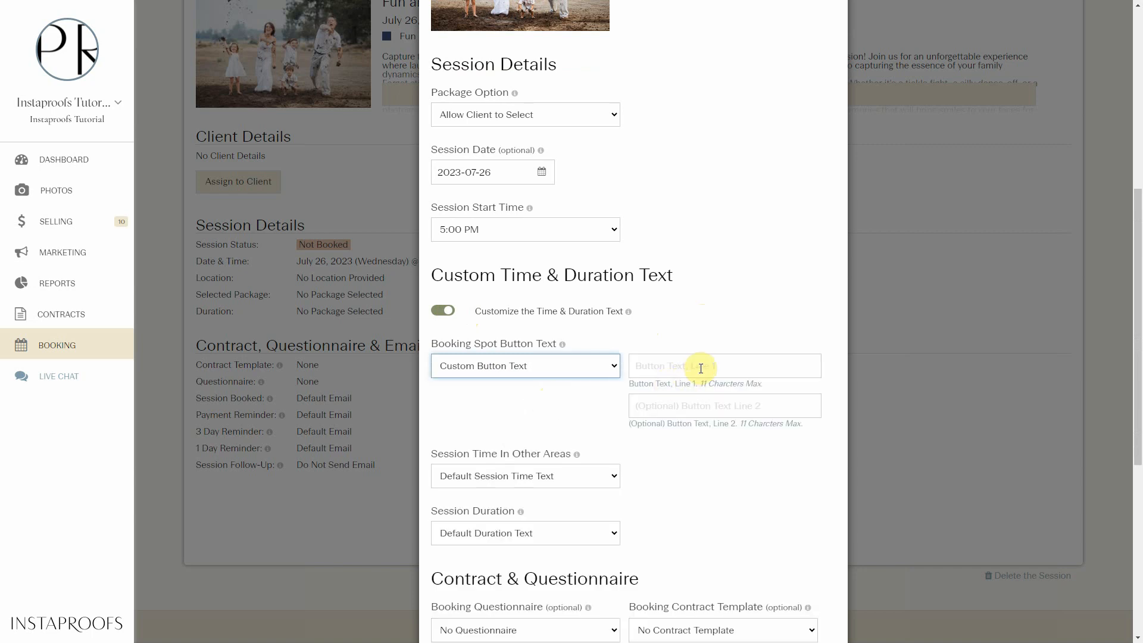
click(675, 365)
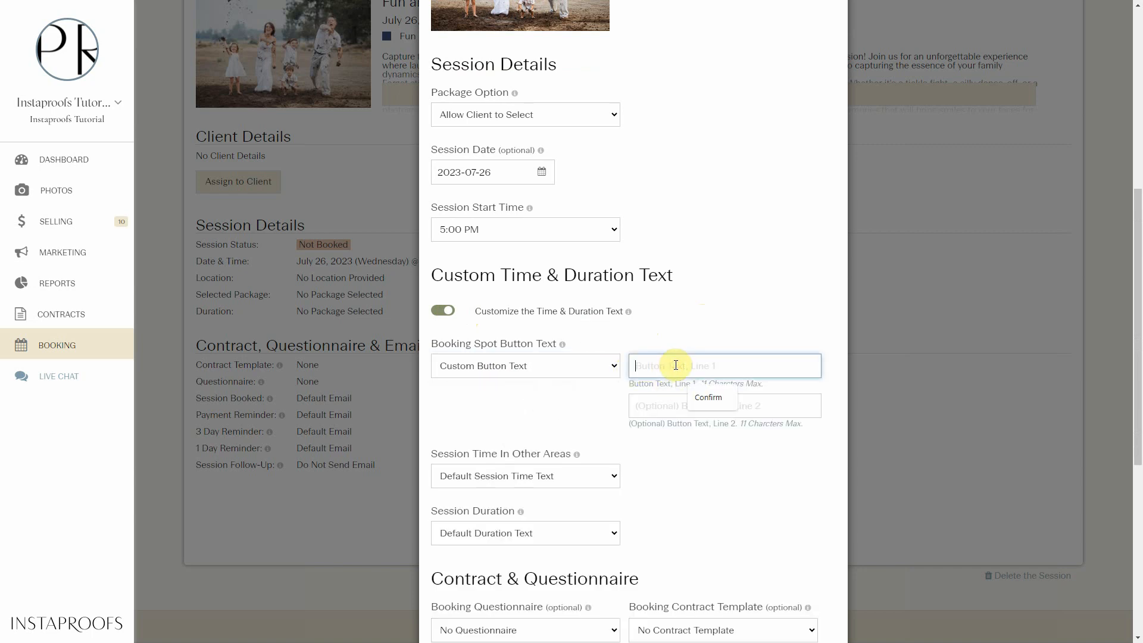
click(700, 397)
click(644, 405)
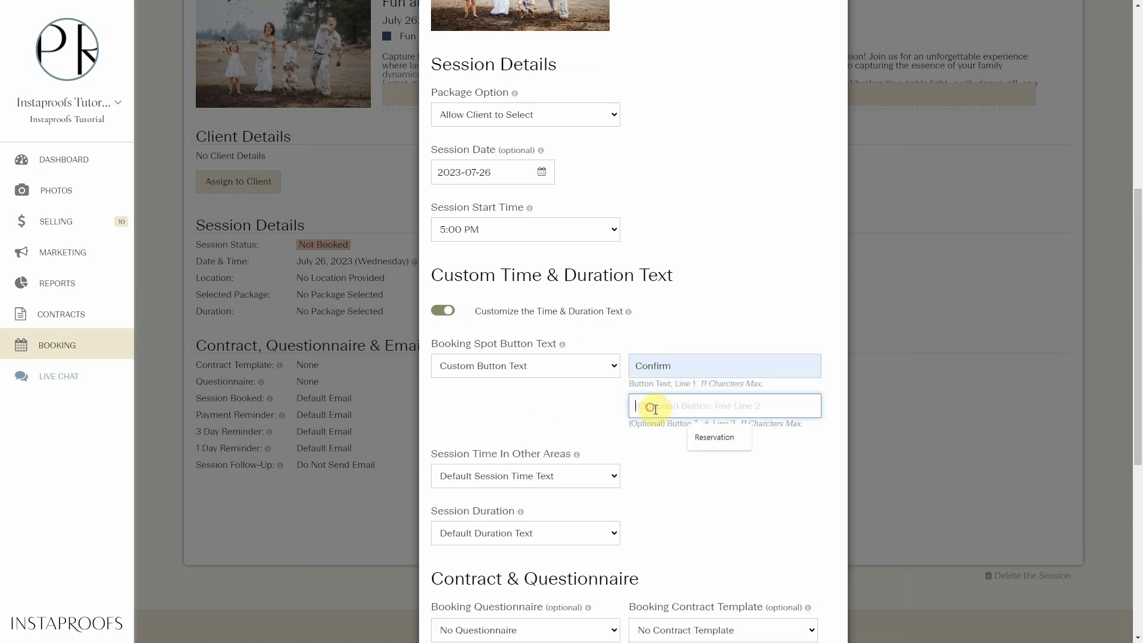
click(703, 442)
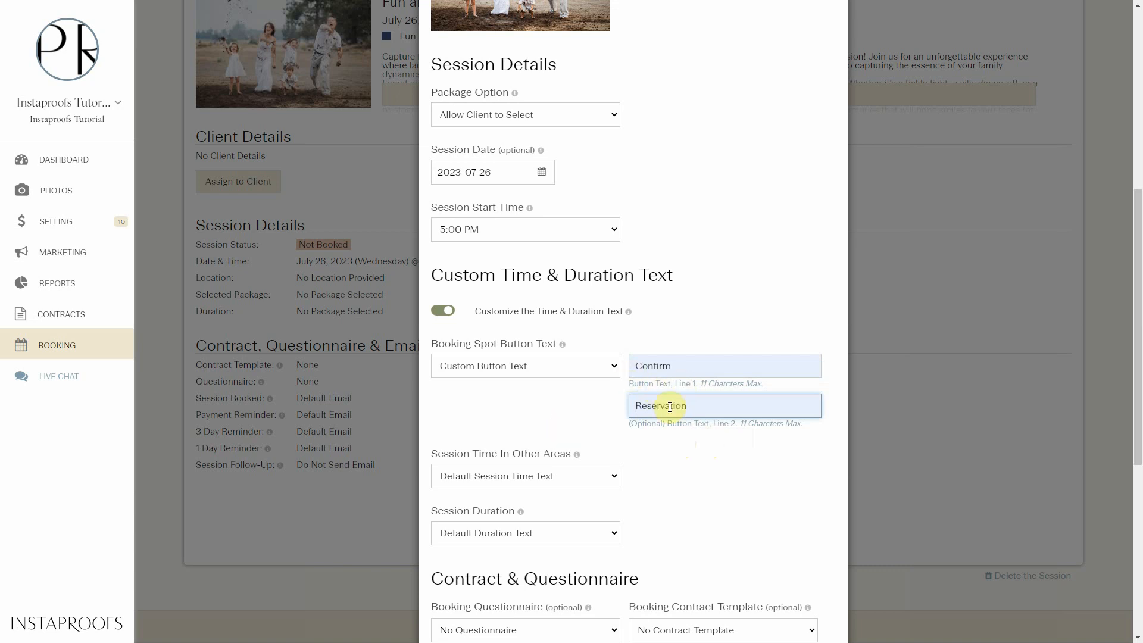
scroll(670, 407, down, 6)
click(552, 549)
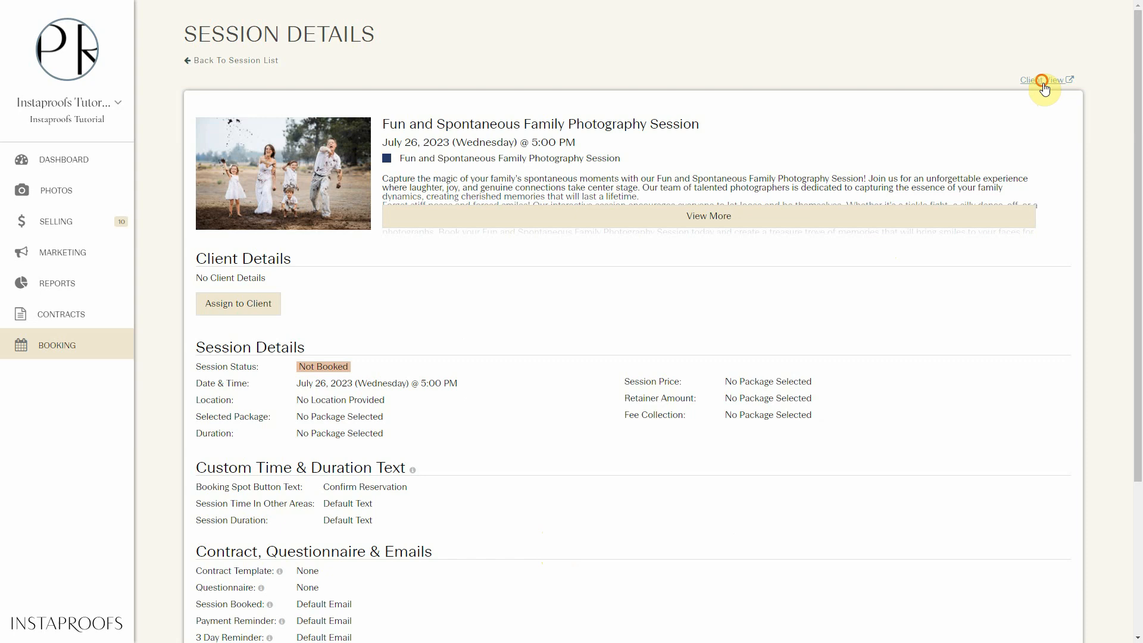
- Check the booking button and the date and time in the Confirm Session Spot dialog of the client view
click(1038, 83)
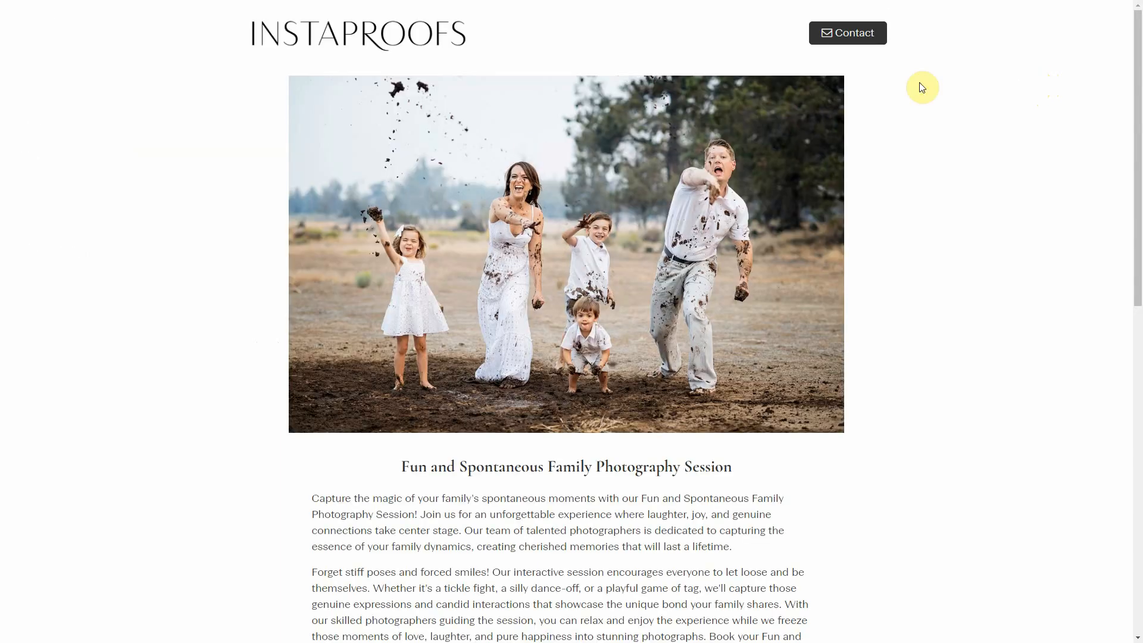
scroll(530, 153, down, 5)
scroll(470, 225, down, 7)
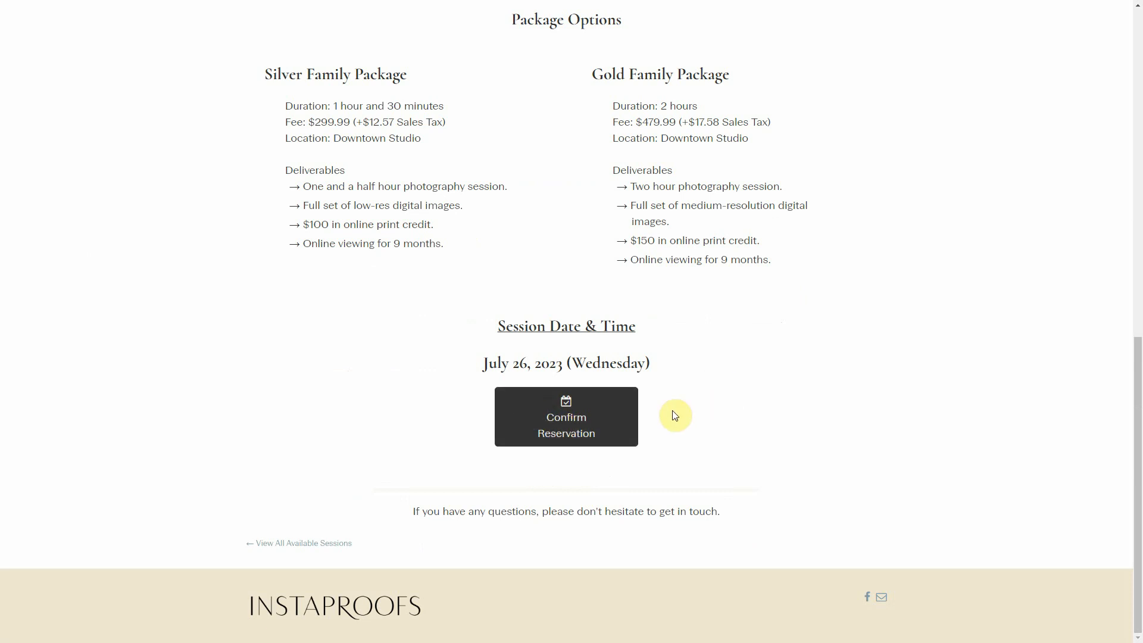
click(583, 422)
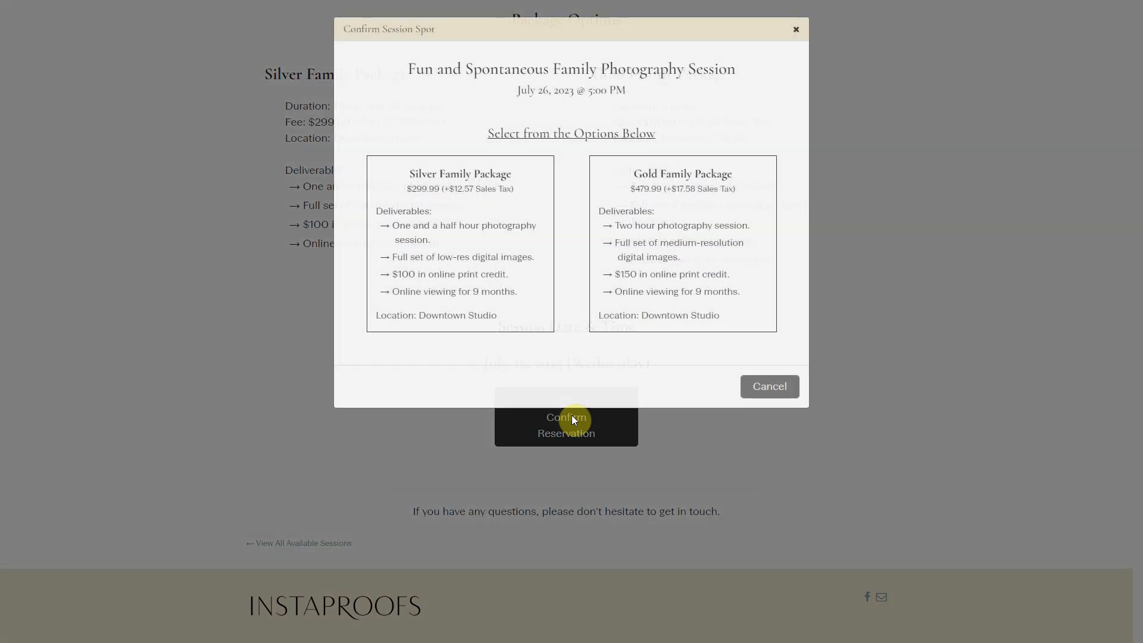
drag(627, 90, 590, 90)
click(590, 85)
click(770, 386)
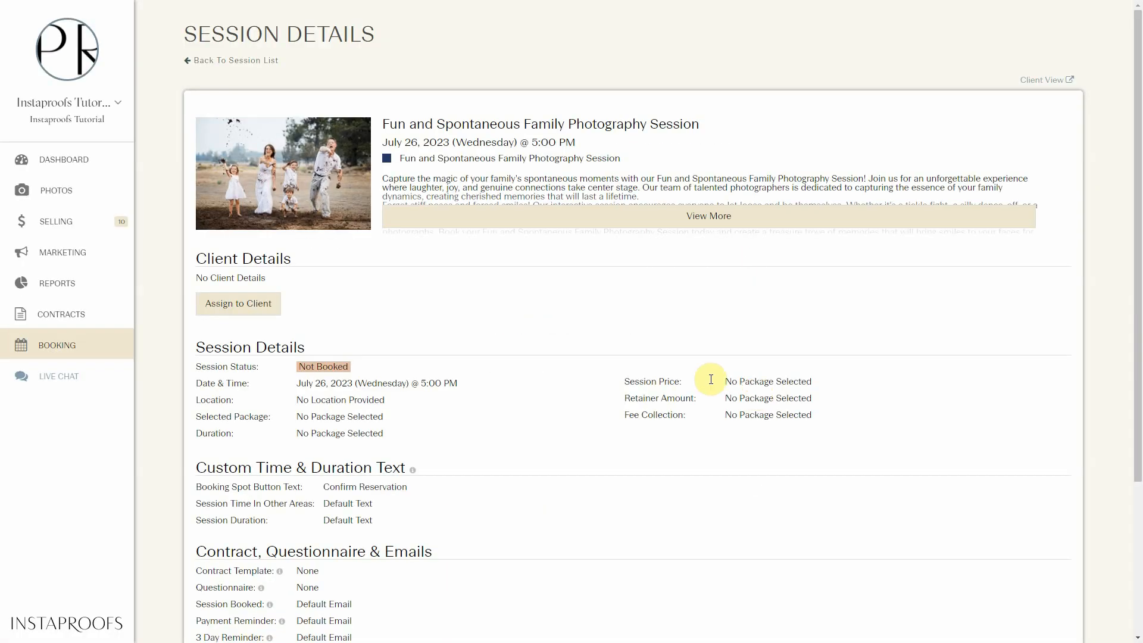
- Edit the session details so Session Time In Other Areas uses the custom text "Evening - TBD", and save
scroll(551, 179, down, 3)
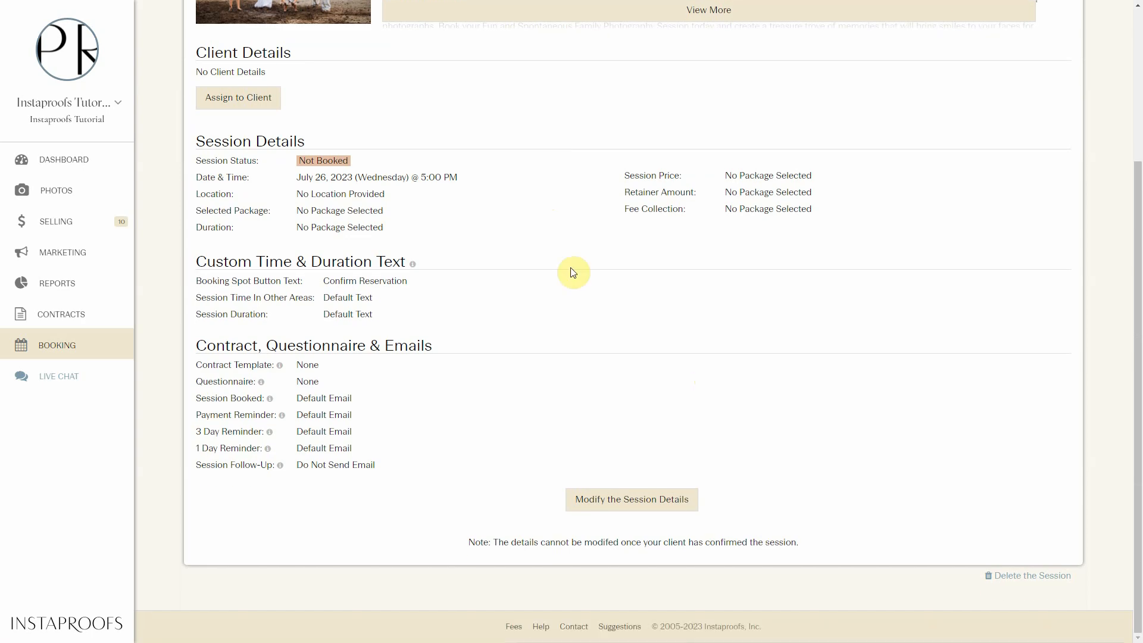
click(637, 499)
scroll(723, 340, down, 6)
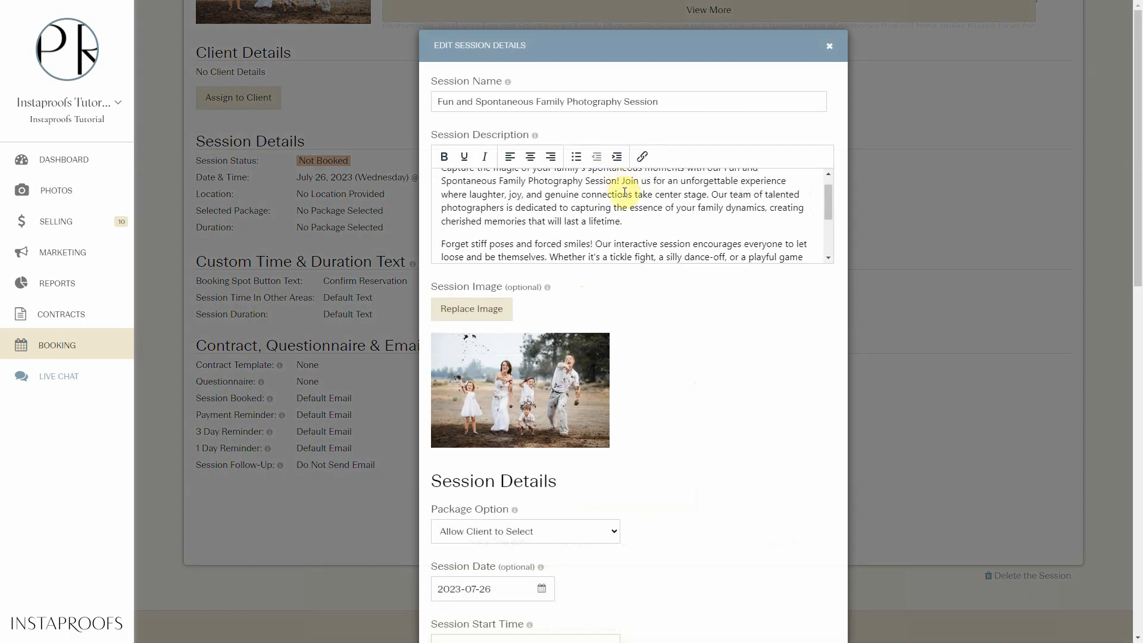
scroll(536, 274, down, 4)
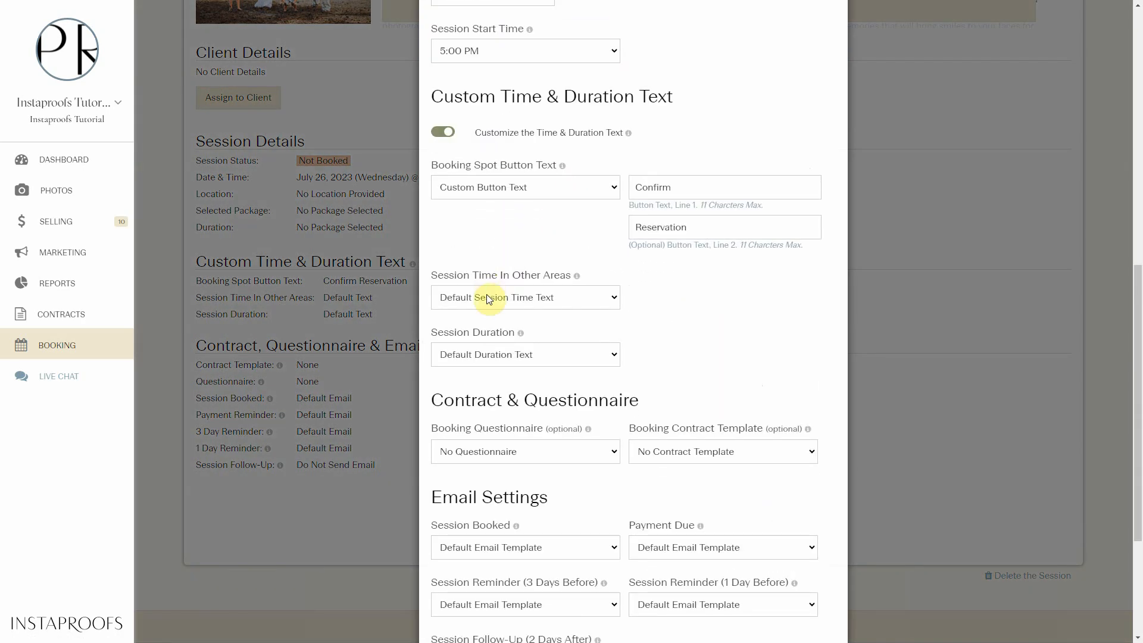
click(518, 301)
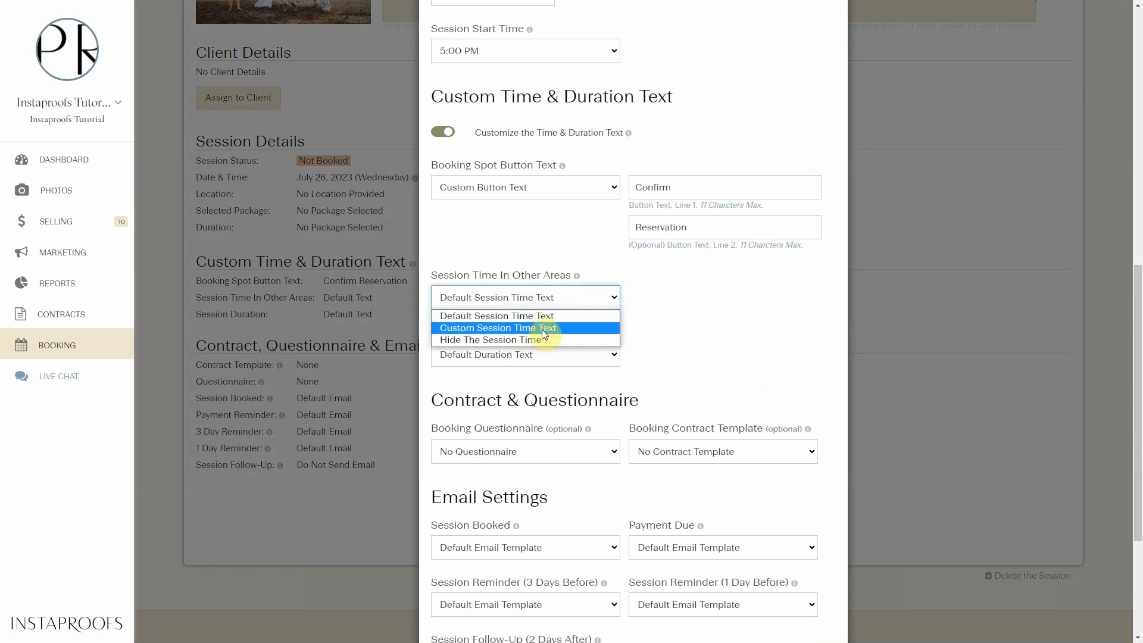
click(542, 329)
click(523, 276)
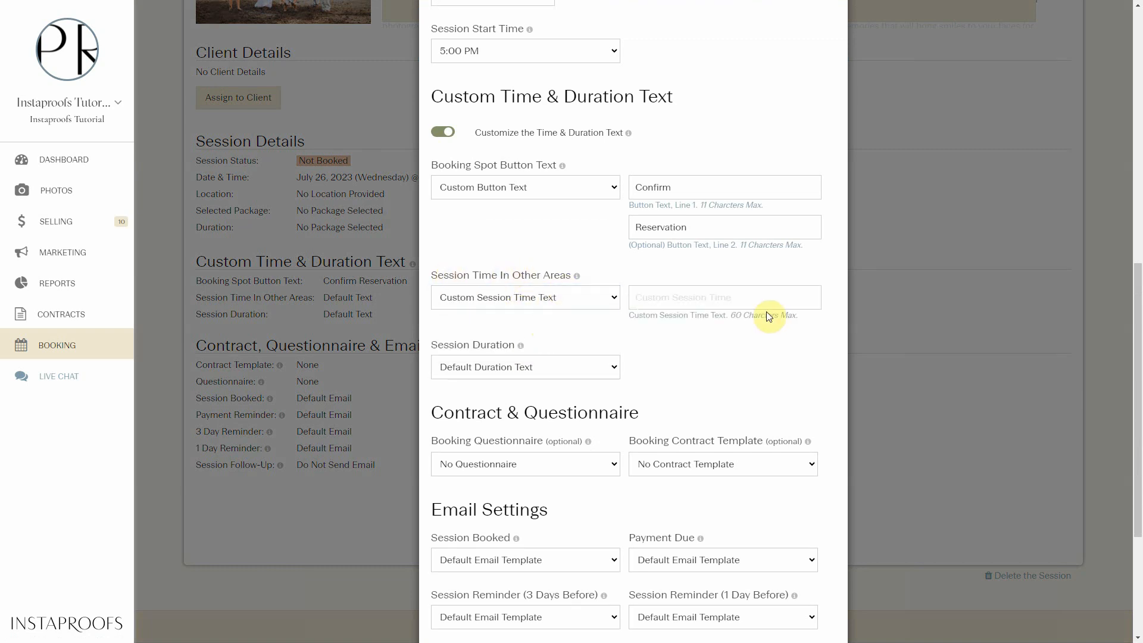
click(696, 296)
key(Down)
key(Return)
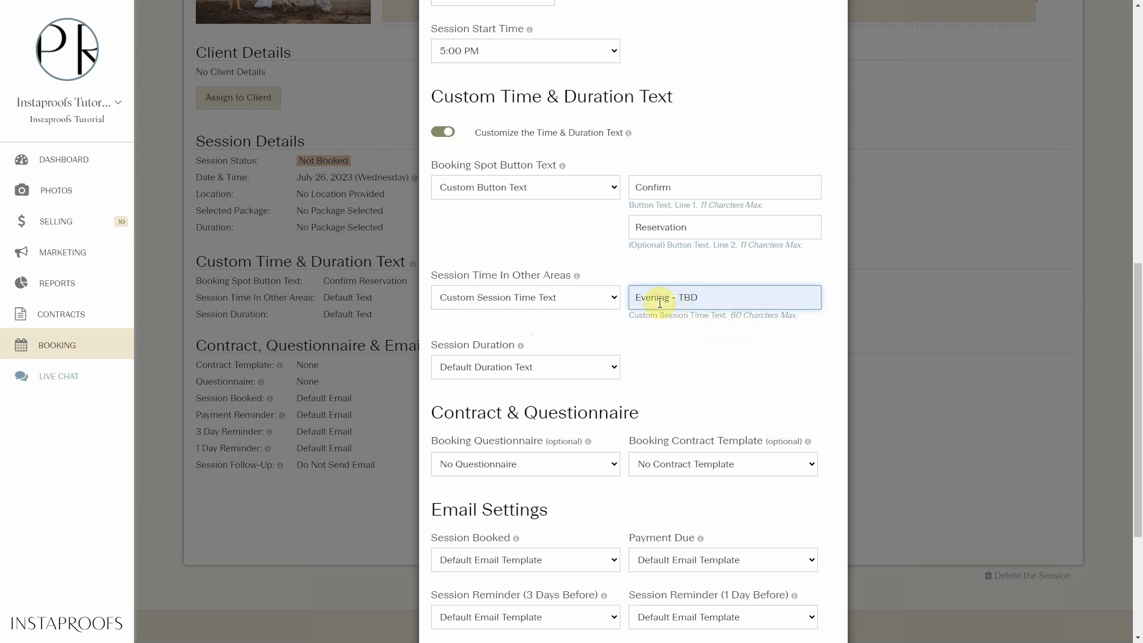
scroll(653, 372, down, 3)
click(557, 516)
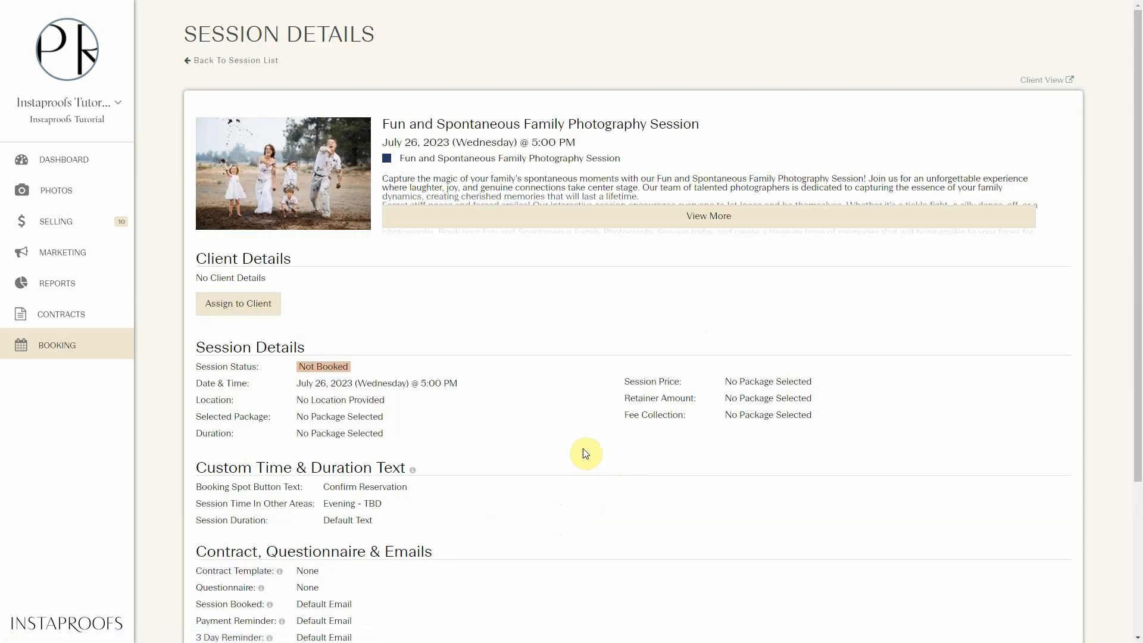
- Check the session time in the client view's reservation dialog and choose the Gold Family Package
click(1043, 80)
scroll(522, 180, down, 10)
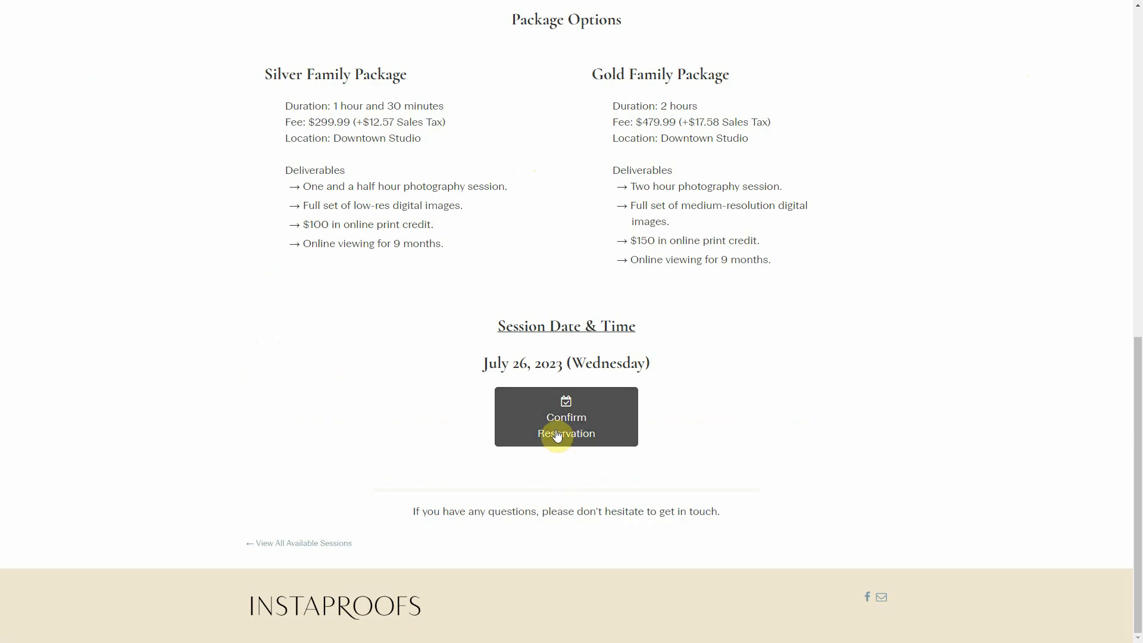
click(557, 435)
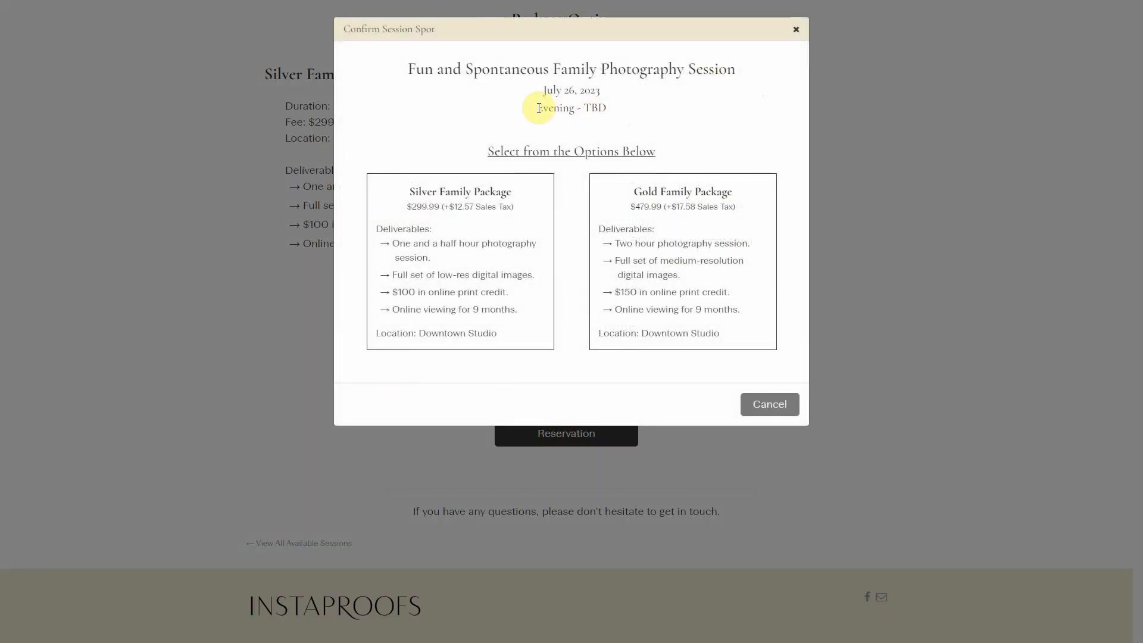
drag(539, 107, 595, 107)
click(594, 108)
click(645, 256)
click(768, 406)
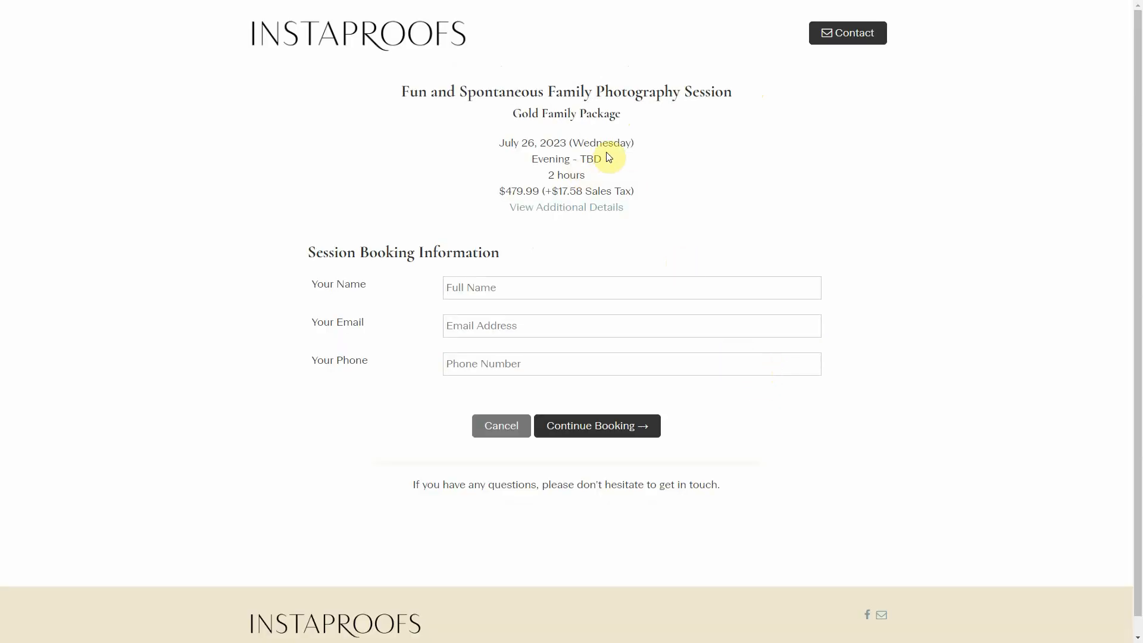
- Examine the session time on the booking information form, and cancel the booking
drag(621, 158, 535, 157)
click(533, 156)
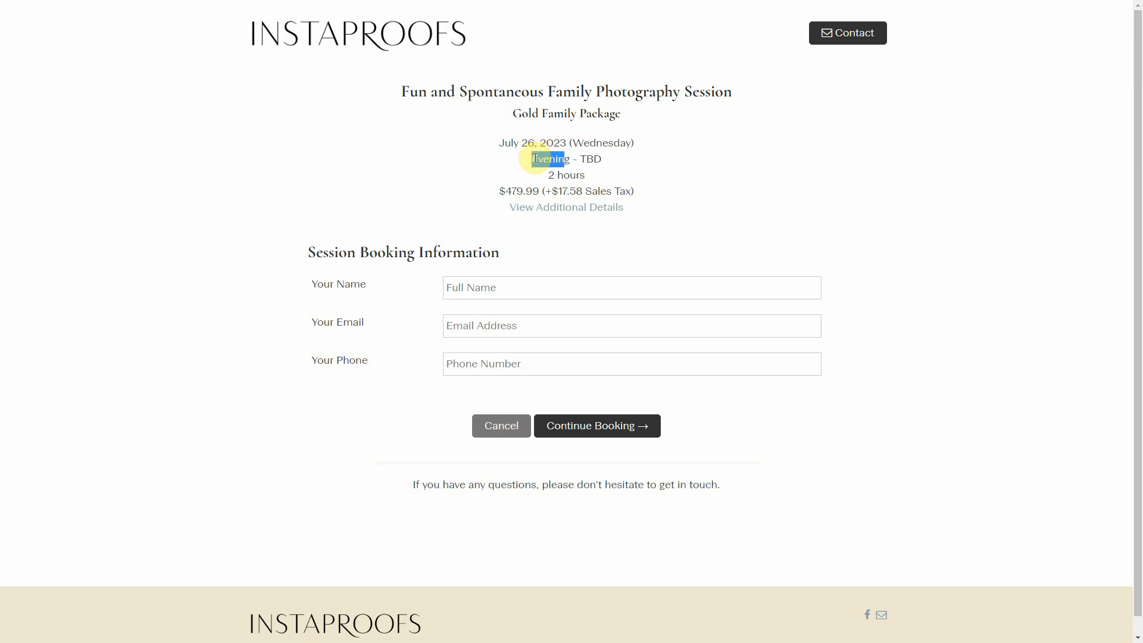
click(602, 160)
click(509, 427)
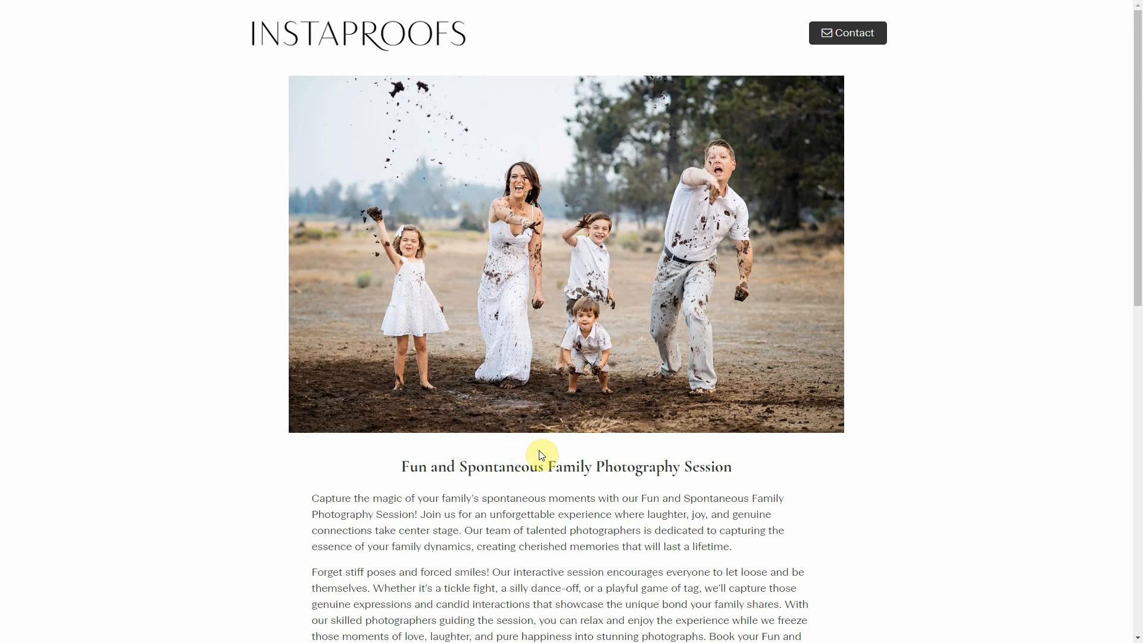
- Return to the session list and open the July 1 Porchrait Photography session's details
key(ctrl+shift+Tab)
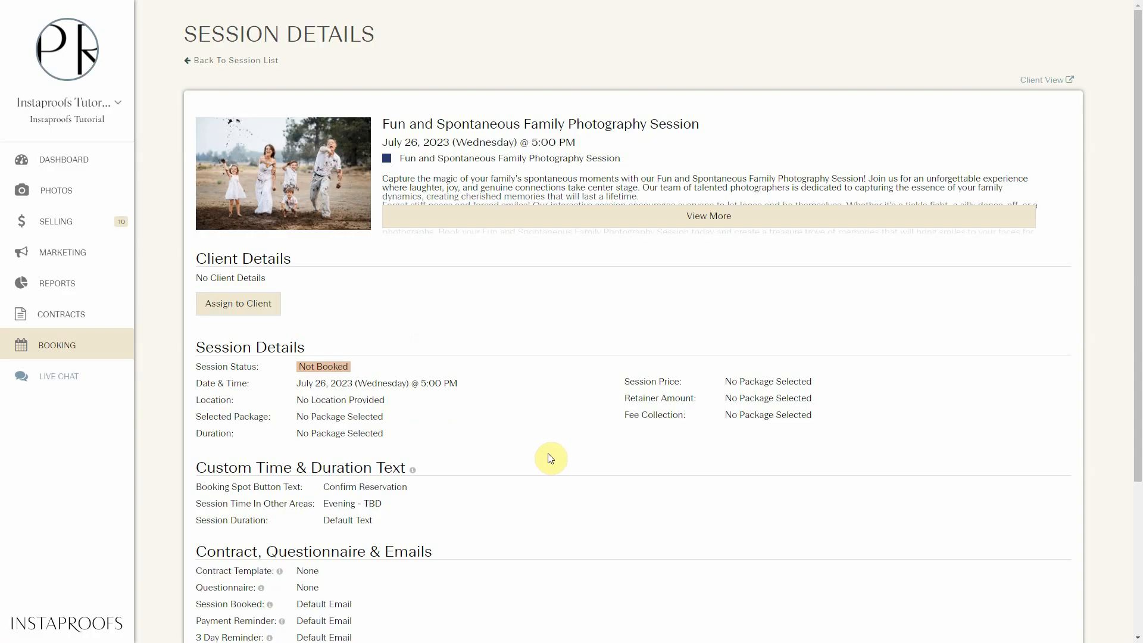
click(242, 62)
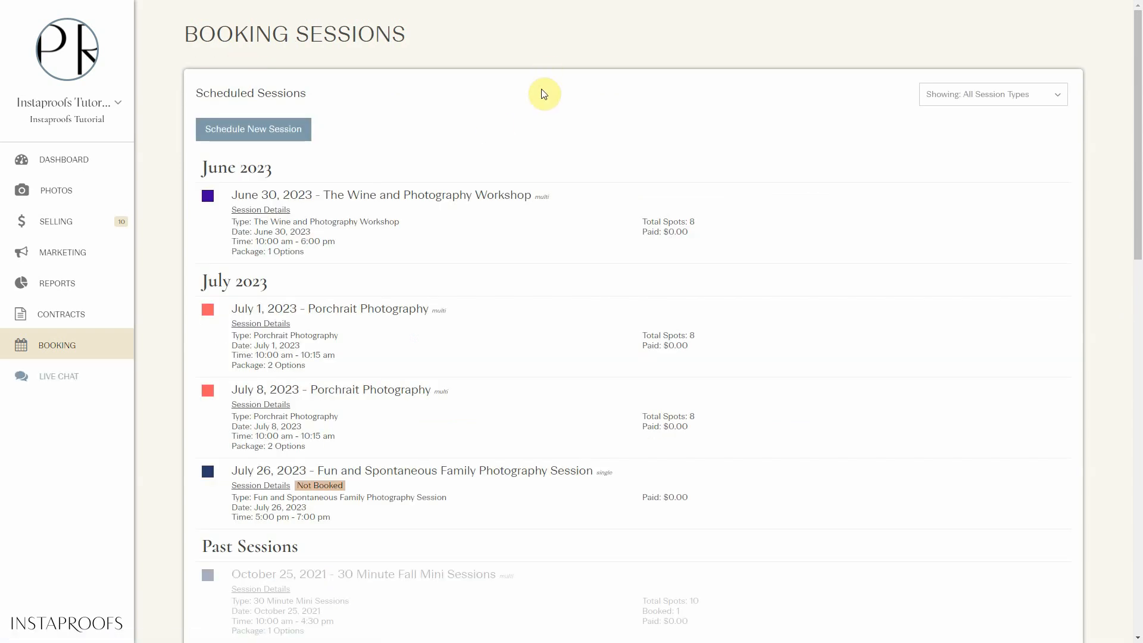
scroll(538, 94, down, 1)
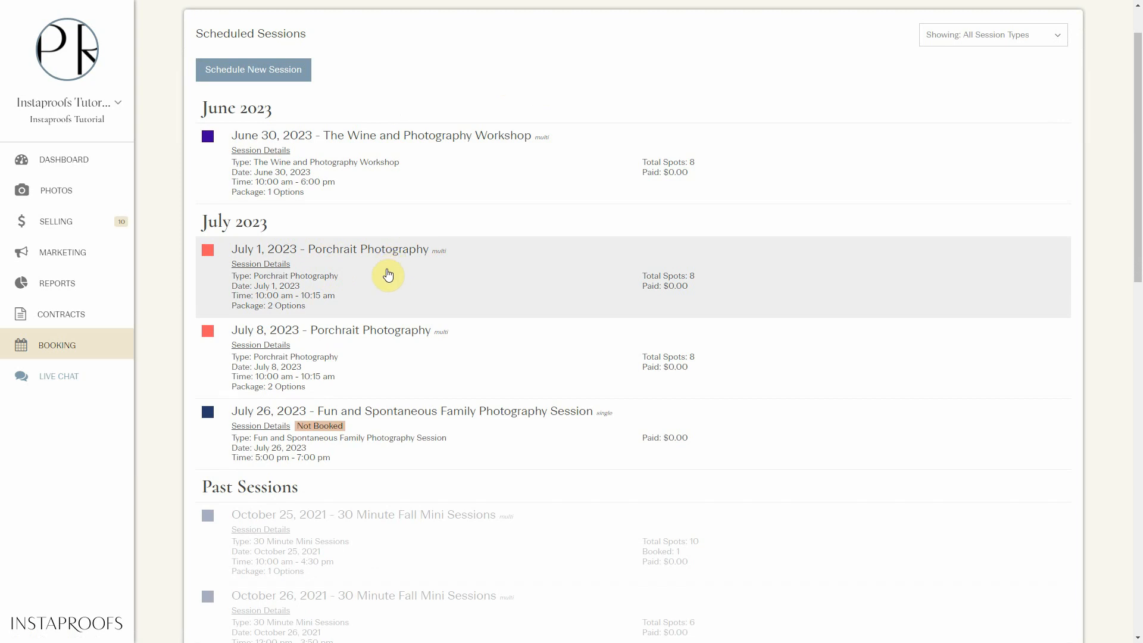
click(410, 272)
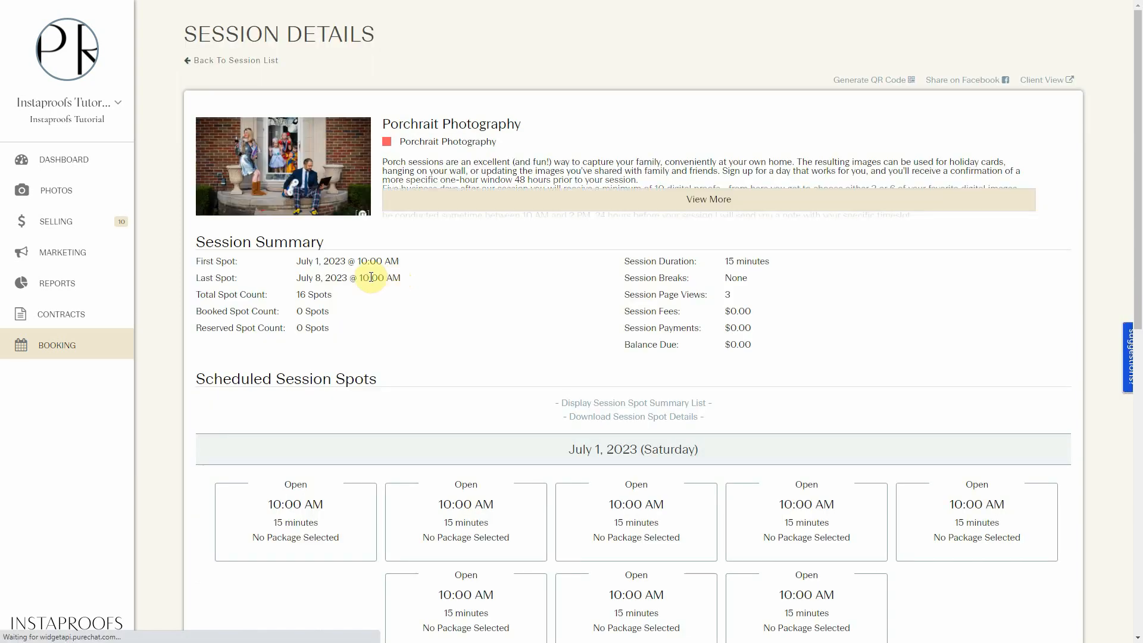
scroll(539, 137, down, 4)
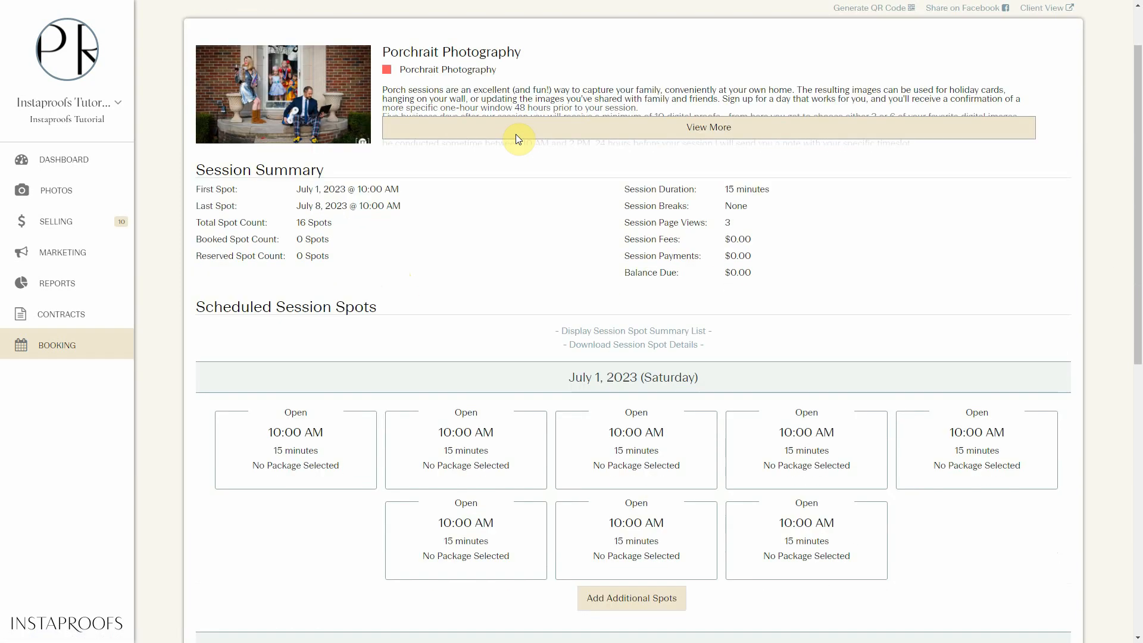
- Examine the scheduled spots for July 1 and July 8 in the Porchrait Photography session details, and open the client view
scroll(397, 345, down, 4)
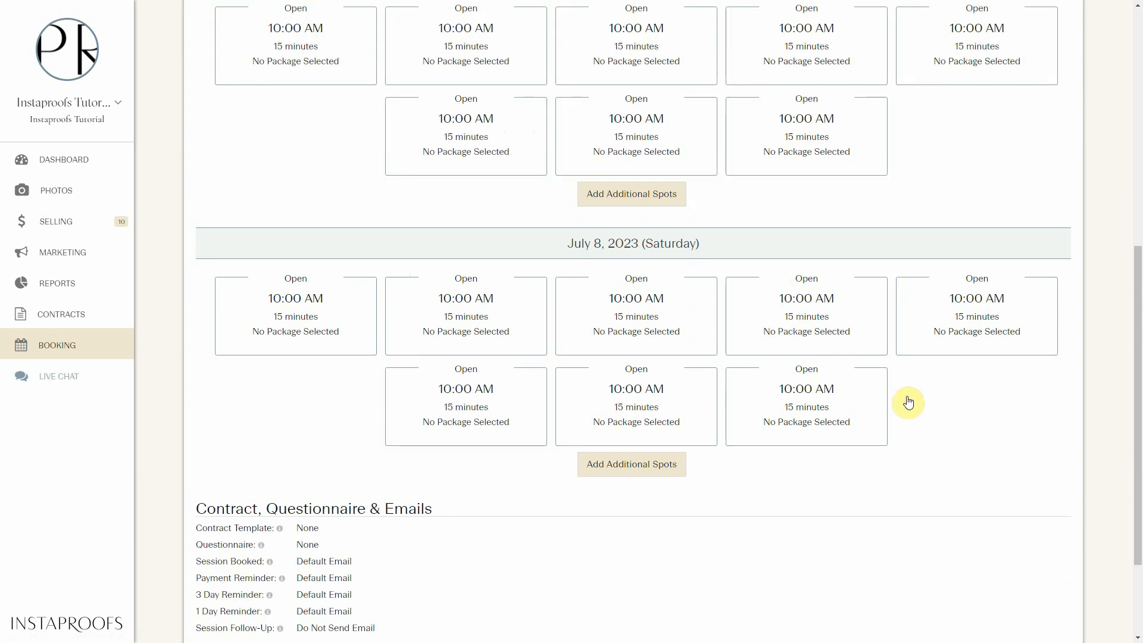
scroll(439, 212, up, 4)
scroll(491, 237, up, 1)
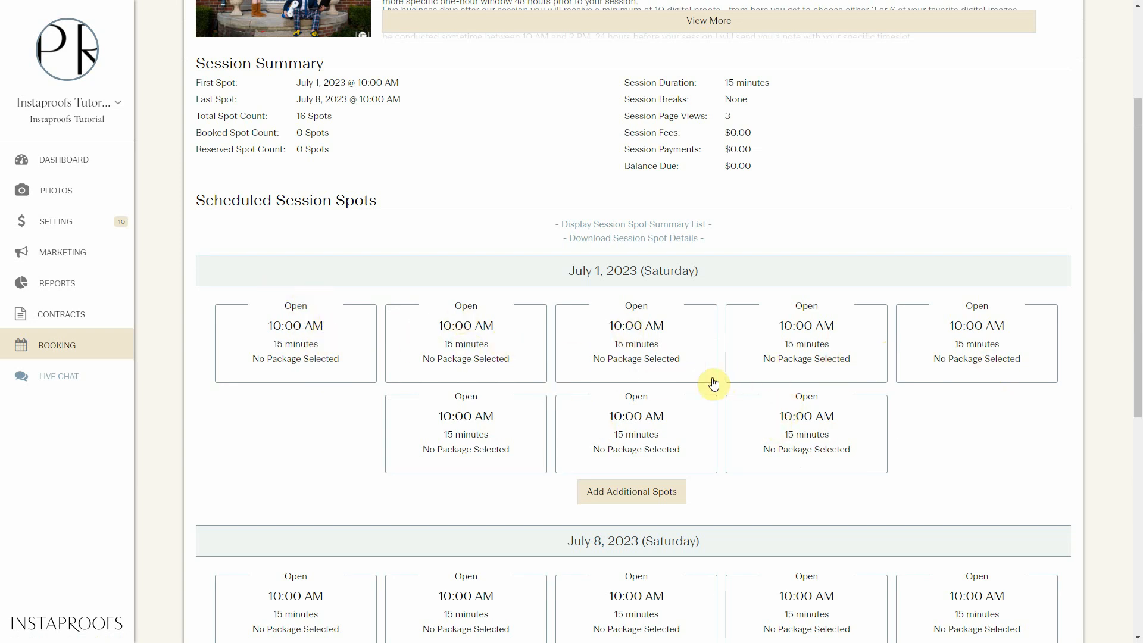
scroll(720, 378, up, 1)
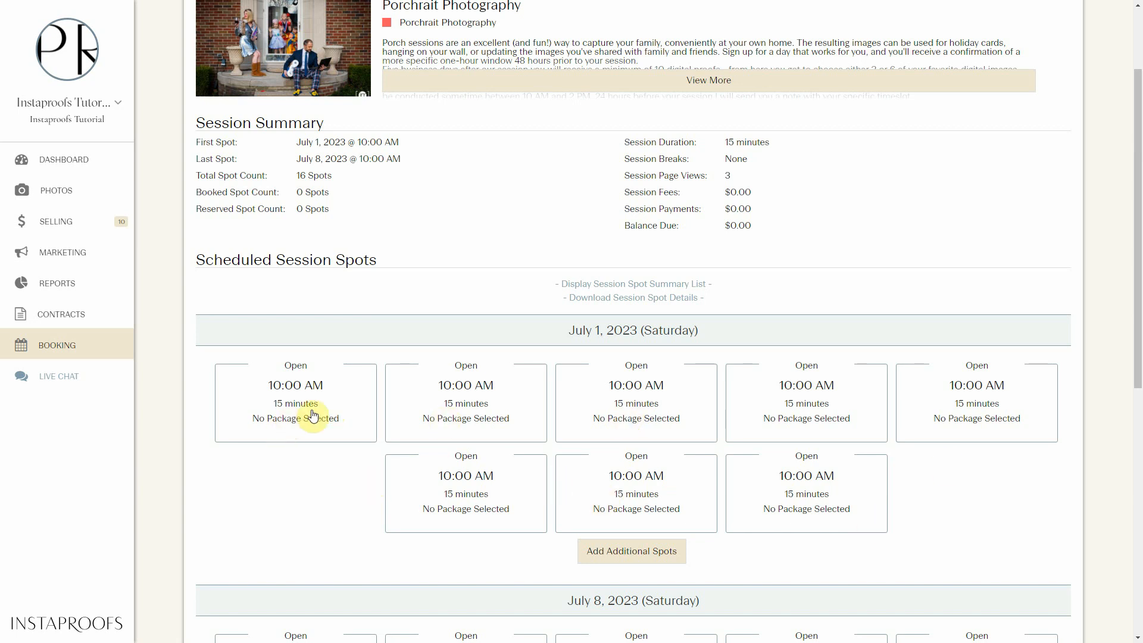
scroll(713, 438, up, 2)
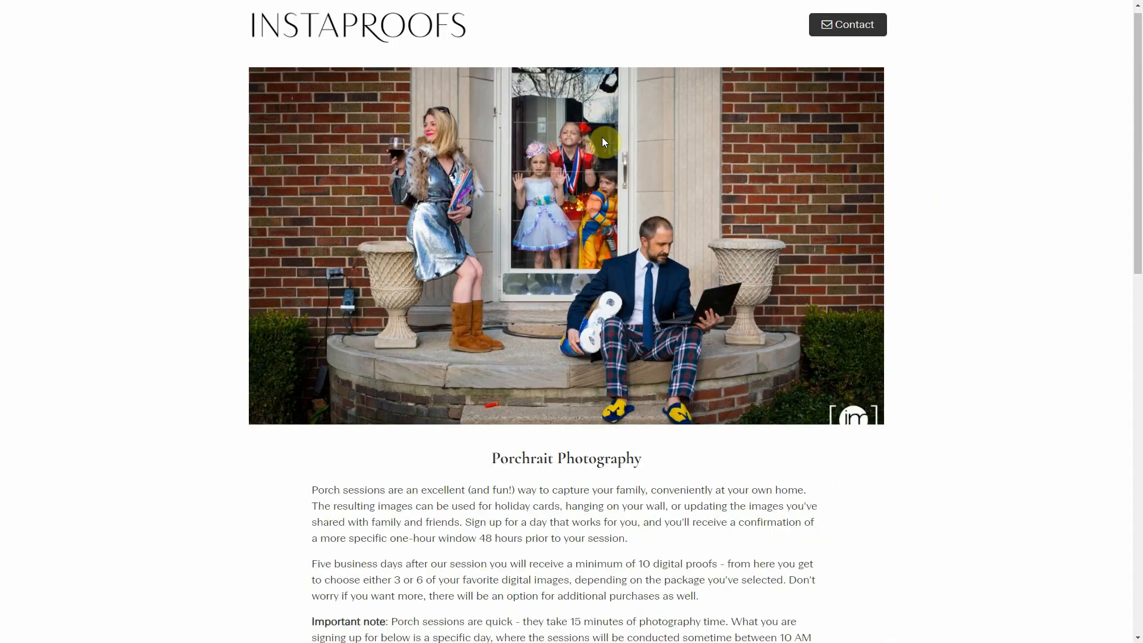
- Examine the description's important note, the package options and the spot buttons in the client view, and close it
scroll(708, 86, down, 6)
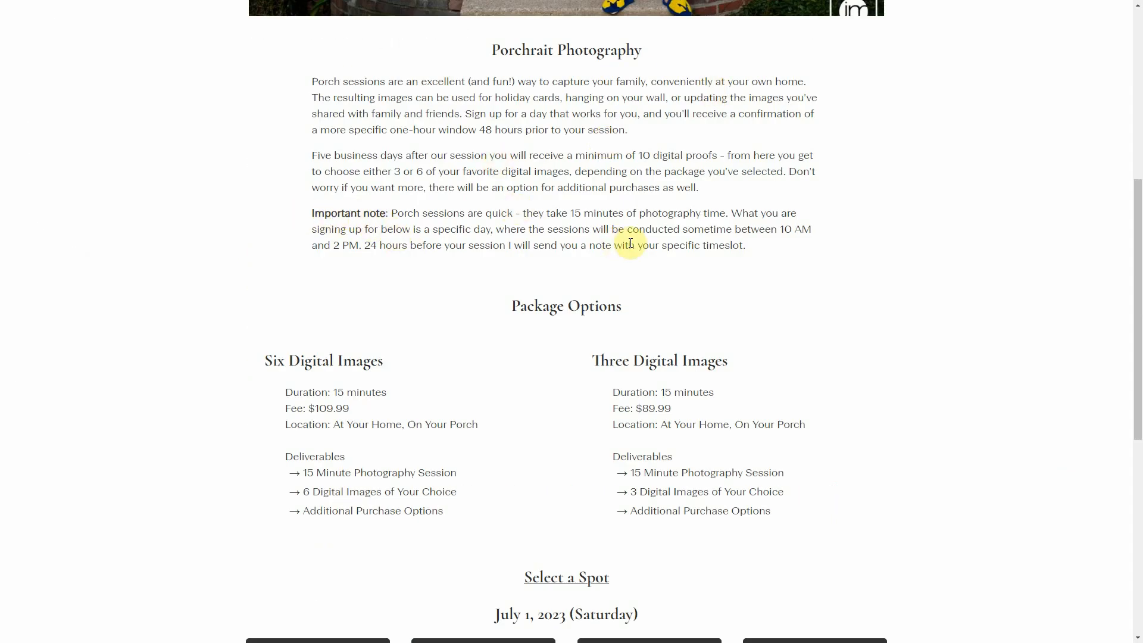
drag(608, 213, 515, 216)
click(665, 212)
scroll(579, 203, down, 7)
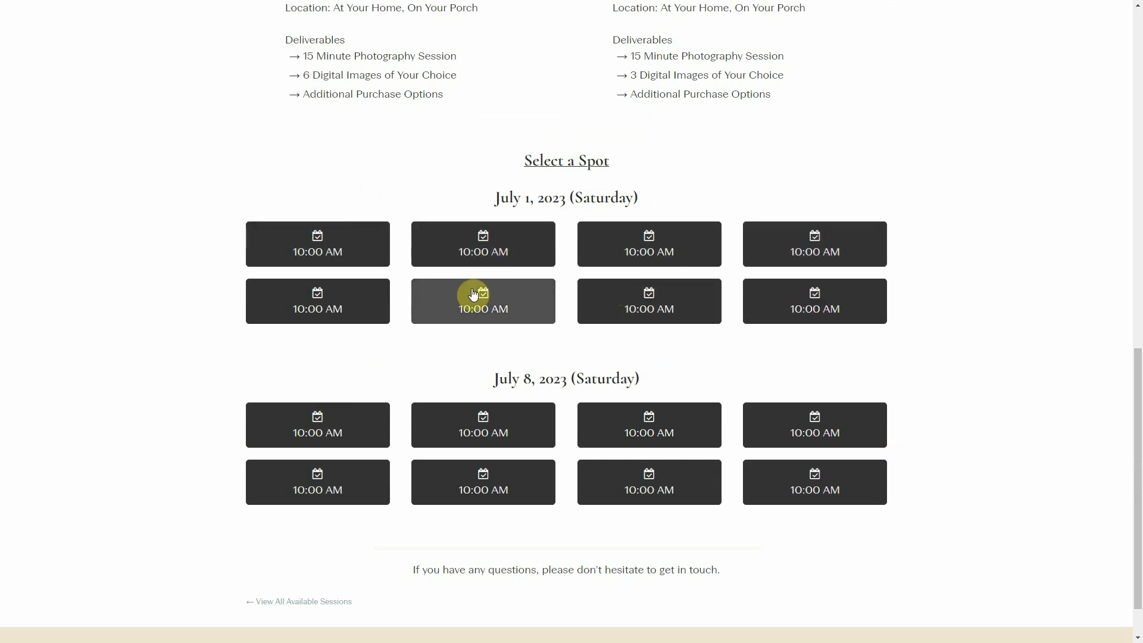
scroll(412, 296, up, 7)
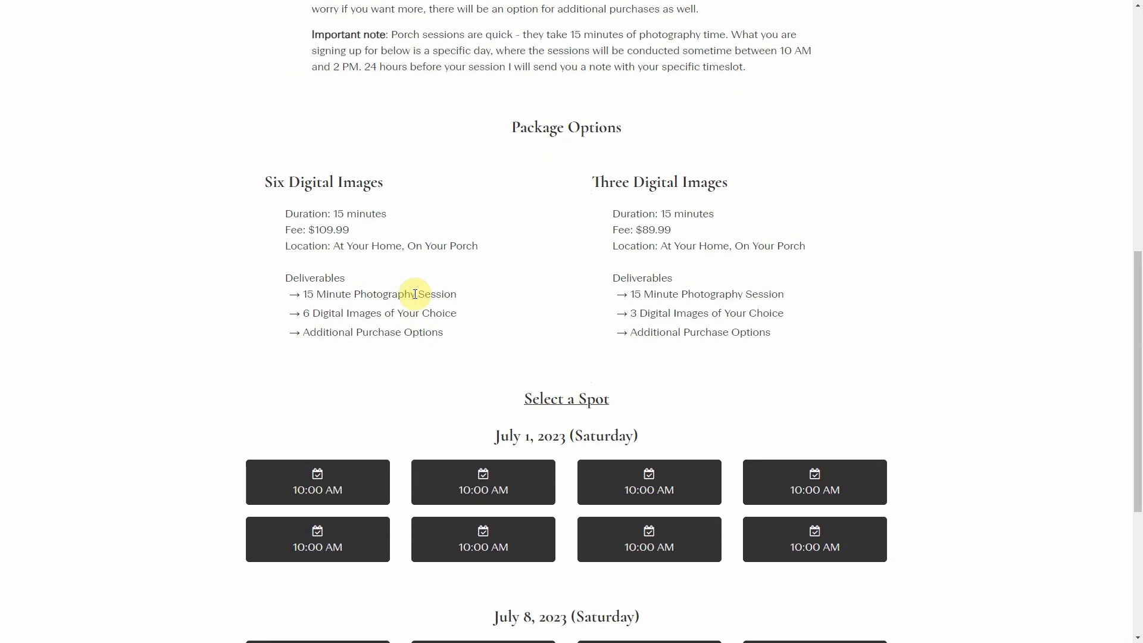
key(ctrl+w)
- Open the Porchrait Photography session details for editing and enable customizing the time and duration text
scroll(590, 215, down, 10)
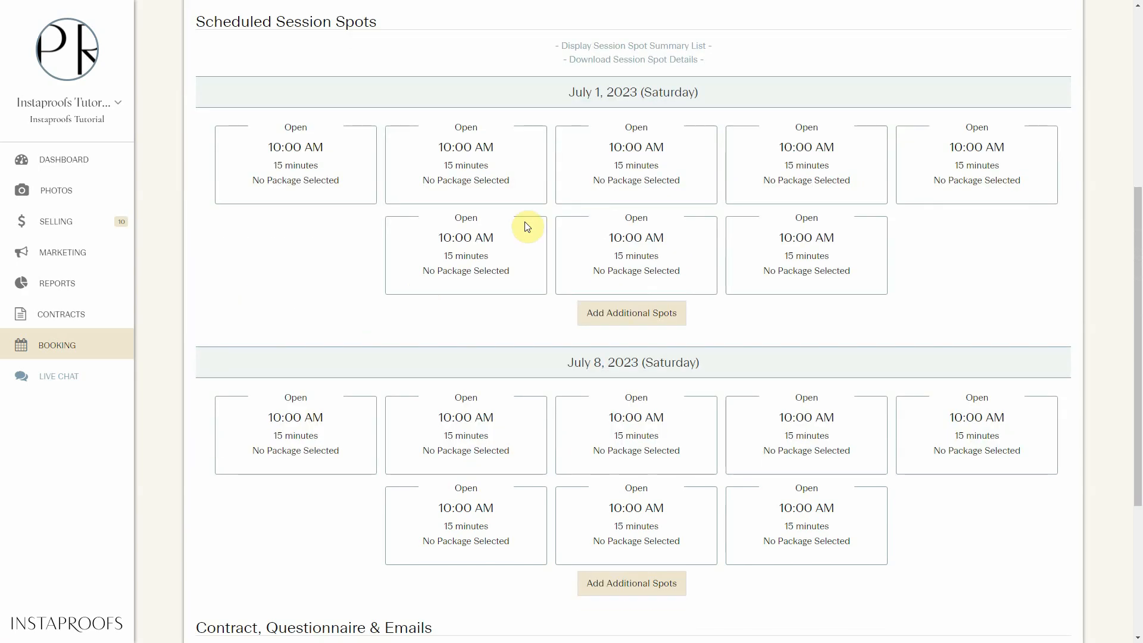
click(655, 530)
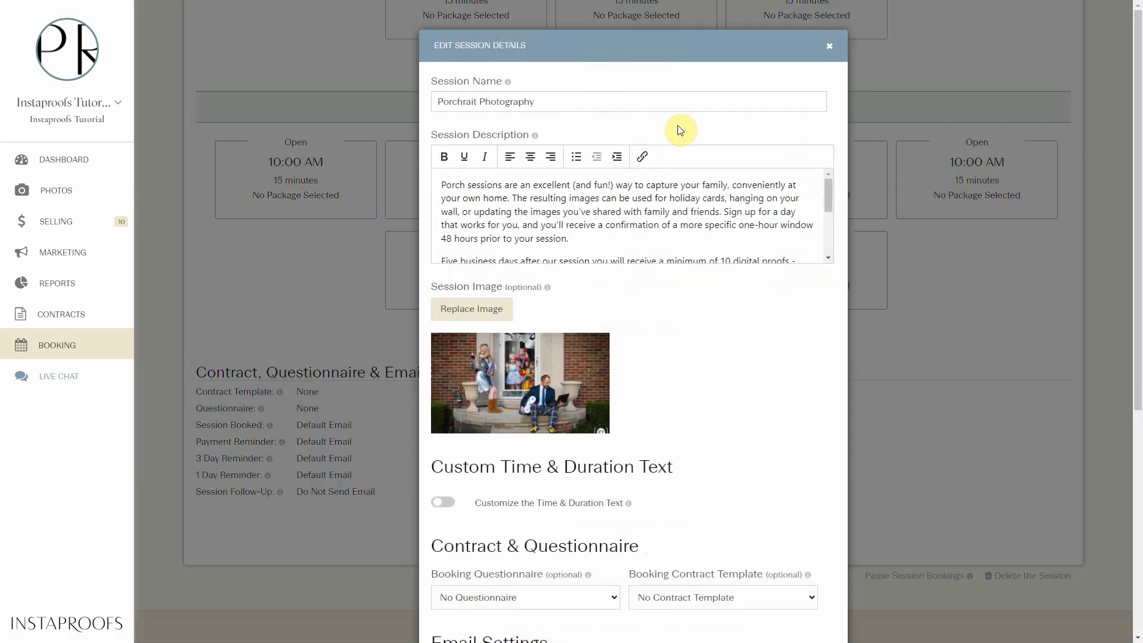
scroll(711, 309, down, 4)
scroll(702, 340, down, 3)
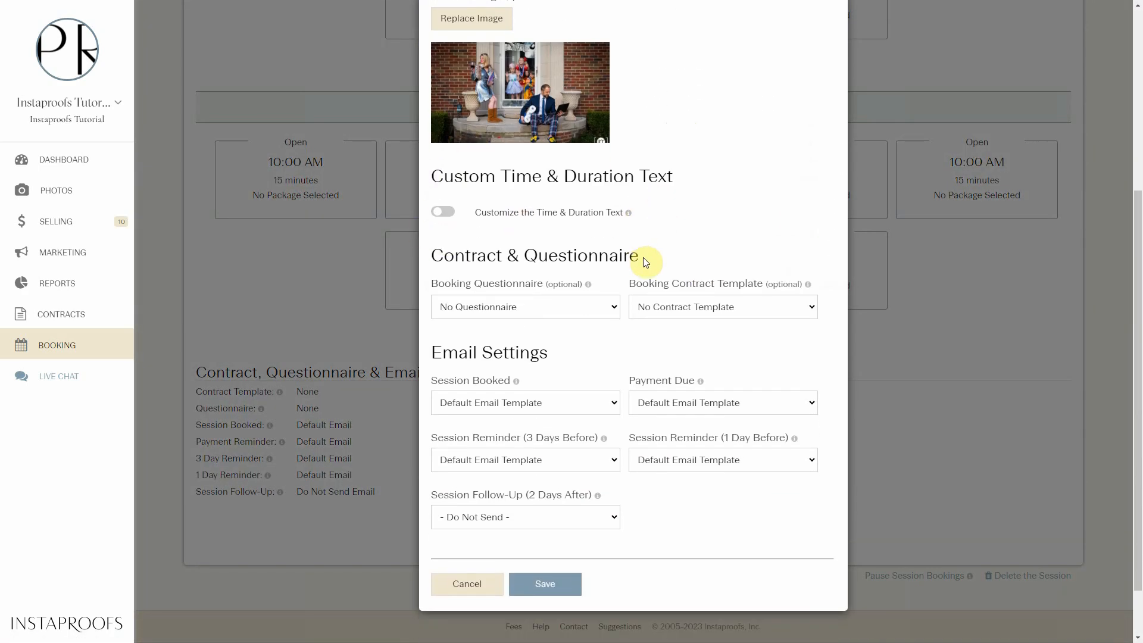
click(452, 149)
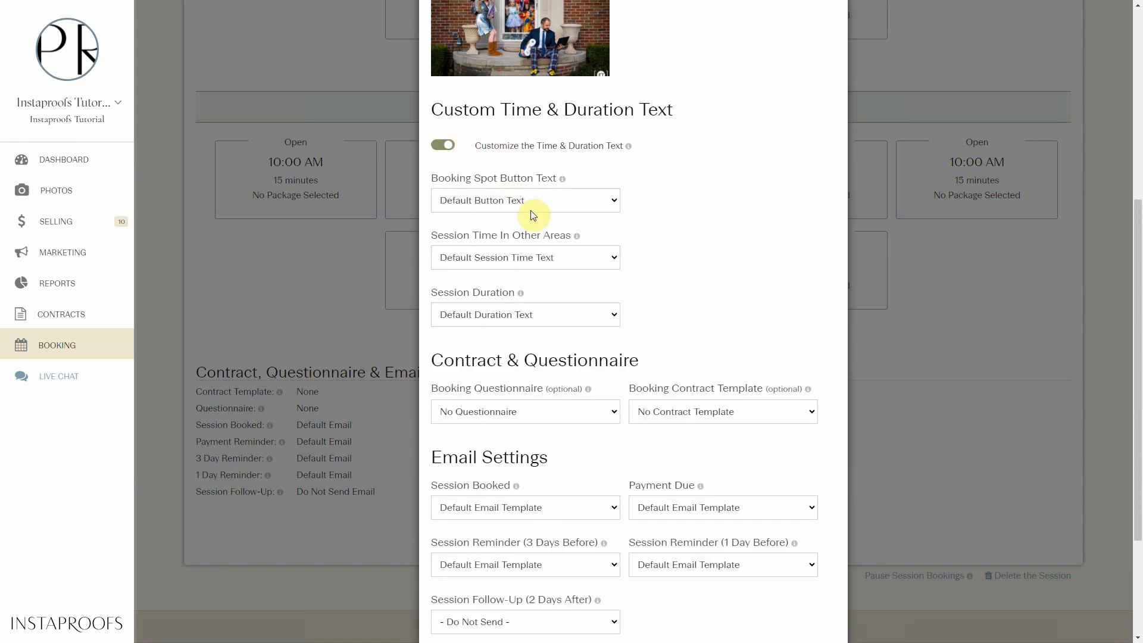
- Set the Booking Spot Button Text to custom text, with "Reserve" on line 1 and "Your Spot" on line 2
click(566, 203)
click(542, 226)
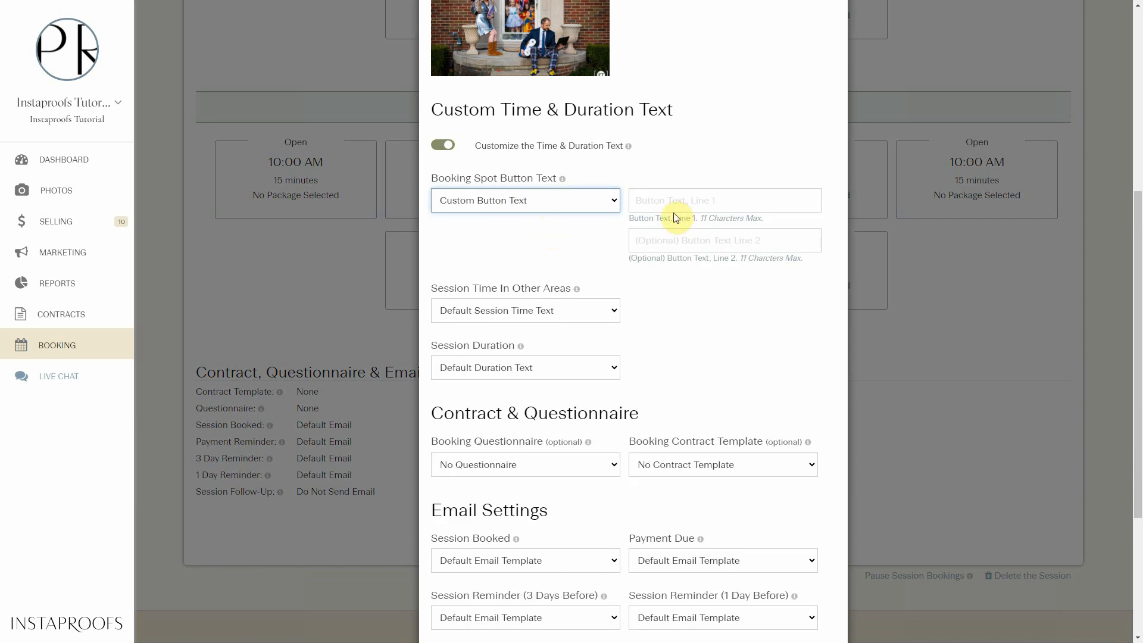
click(713, 199)
text(Reser)
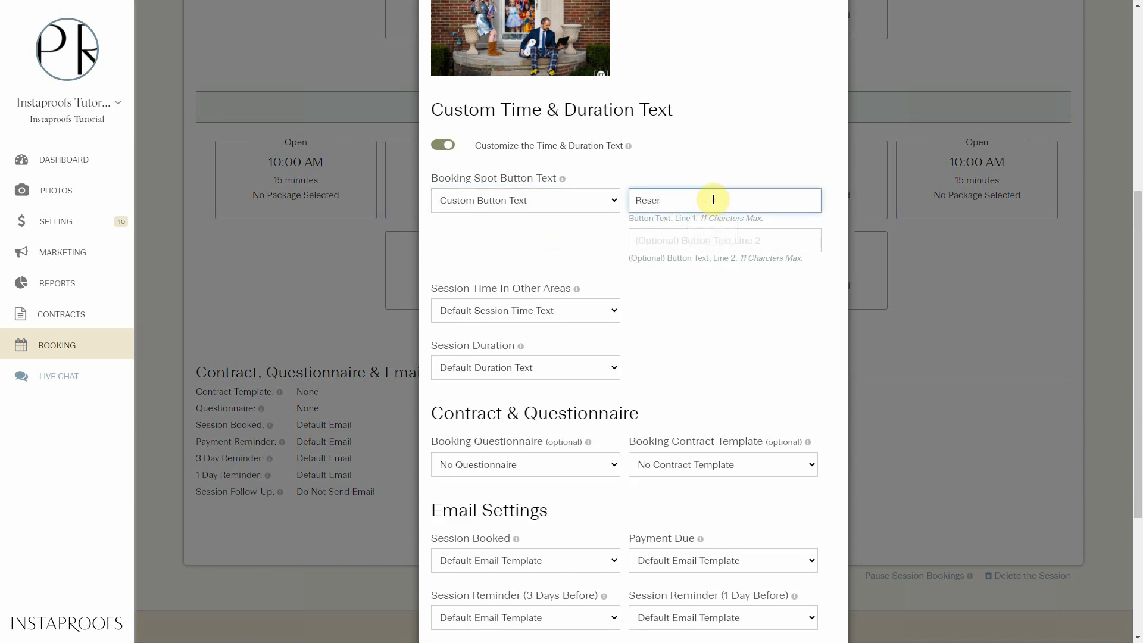
text(ve)
key(Tab)
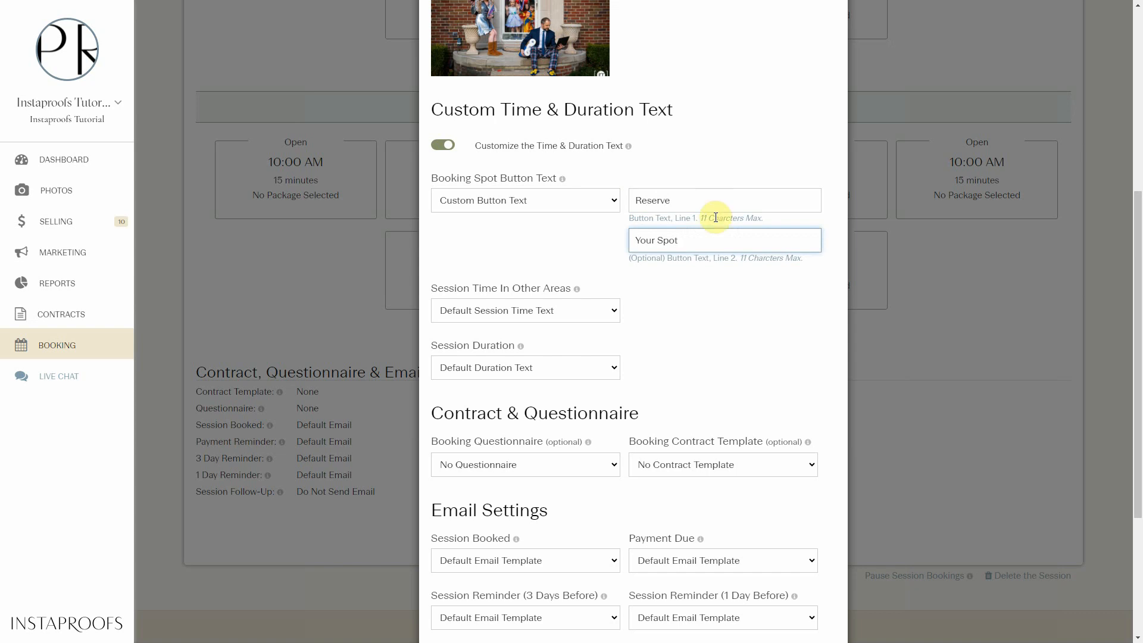
- Set Session Time In Other Areas to the custom text "Between 10 AM and 2 PM", and save the session details
click(532, 321)
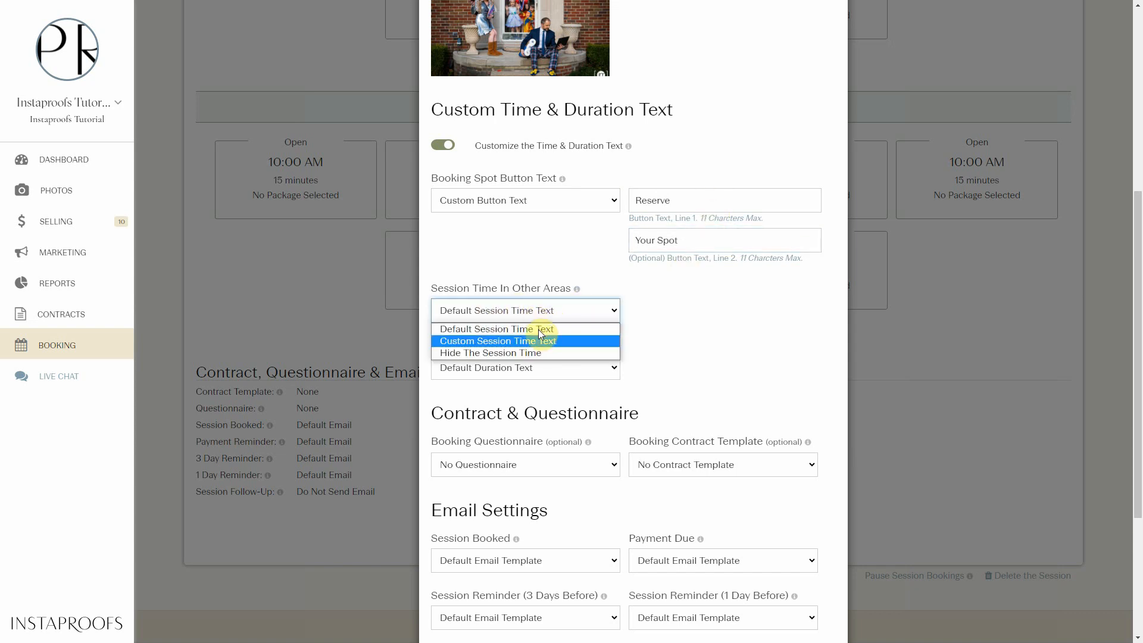
click(539, 332)
click(707, 316)
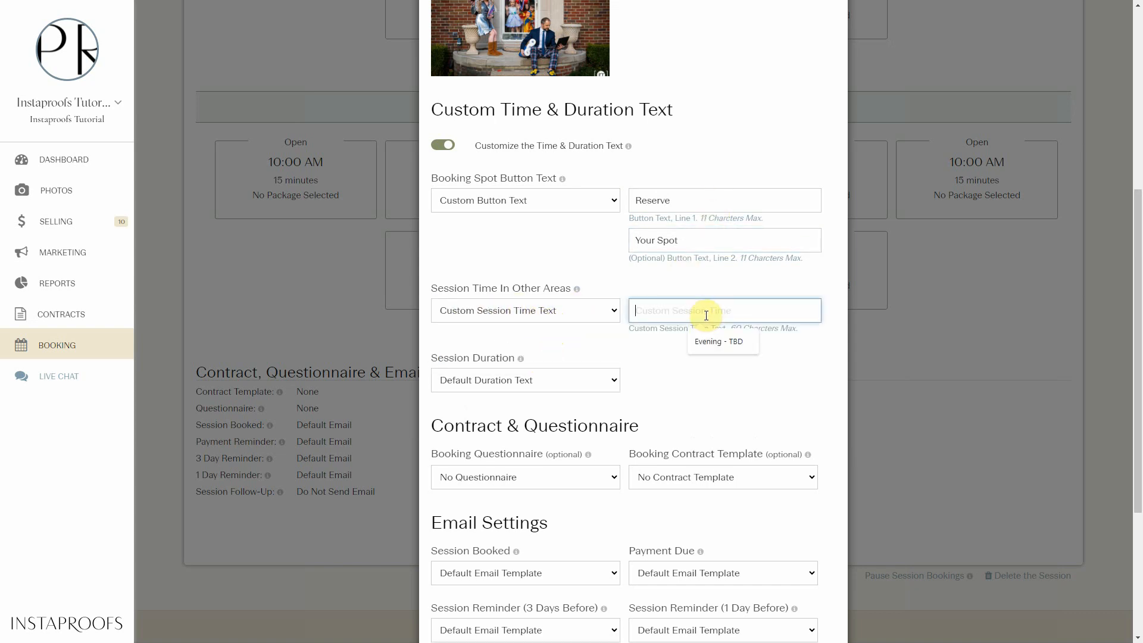
text(Between 10 AM and 2 PM)
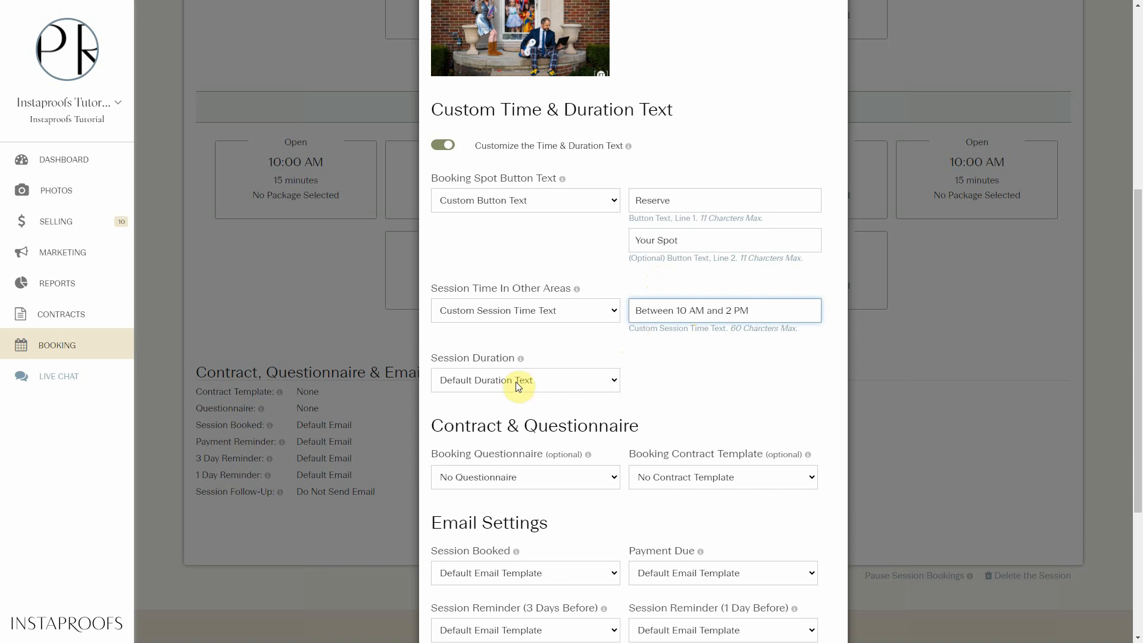
click(548, 385)
click(551, 383)
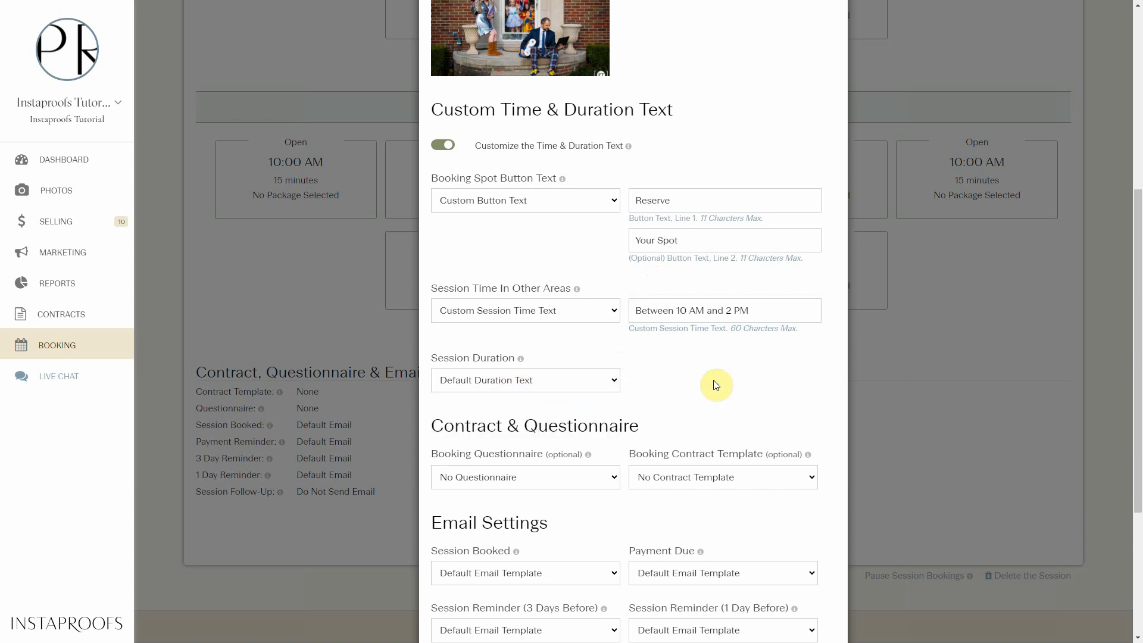
scroll(716, 385, down, 5)
click(554, 515)
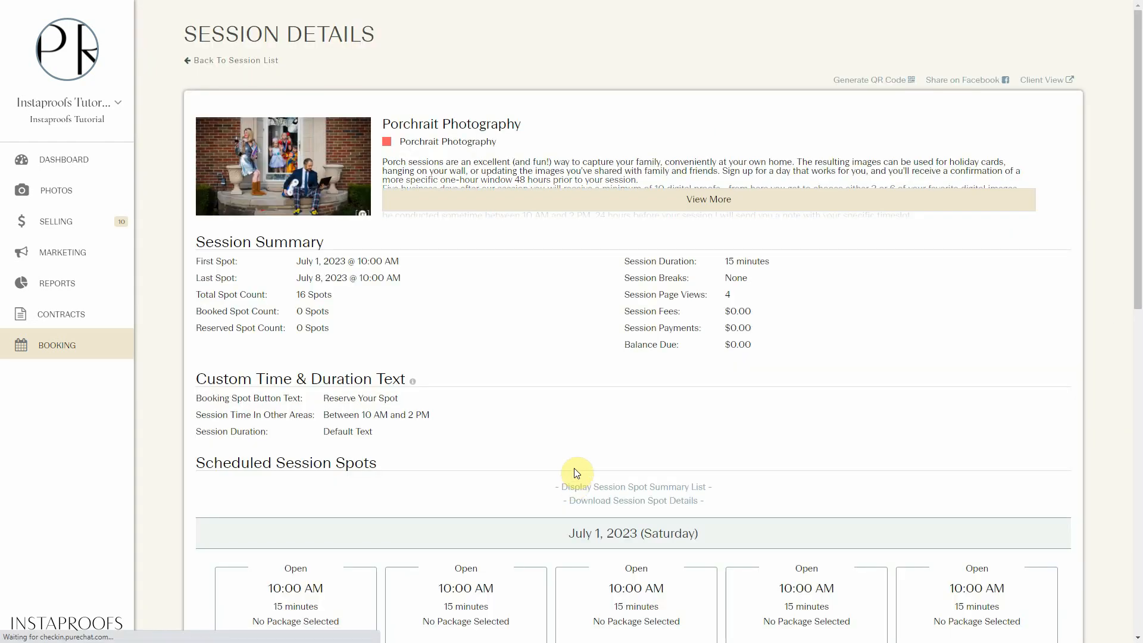
- Check the spot buttons in the client view and the session time in a July 1 spot's confirmation dialog, and close it
click(1043, 82)
scroll(572, 276, down, 10)
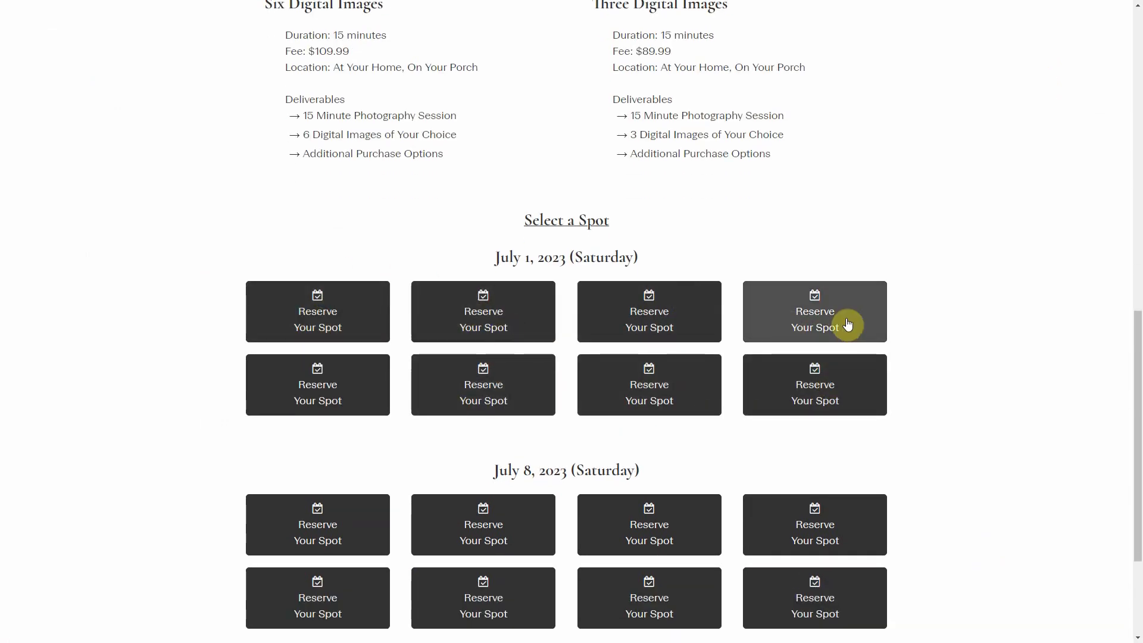
click(680, 314)
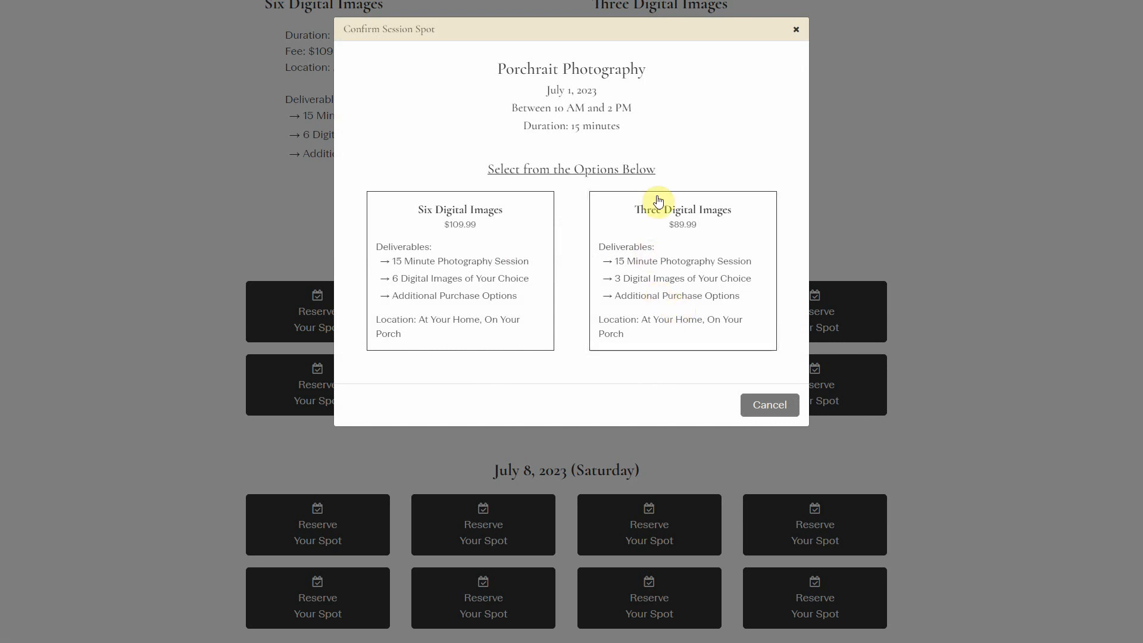
drag(521, 107, 635, 108)
click(633, 109)
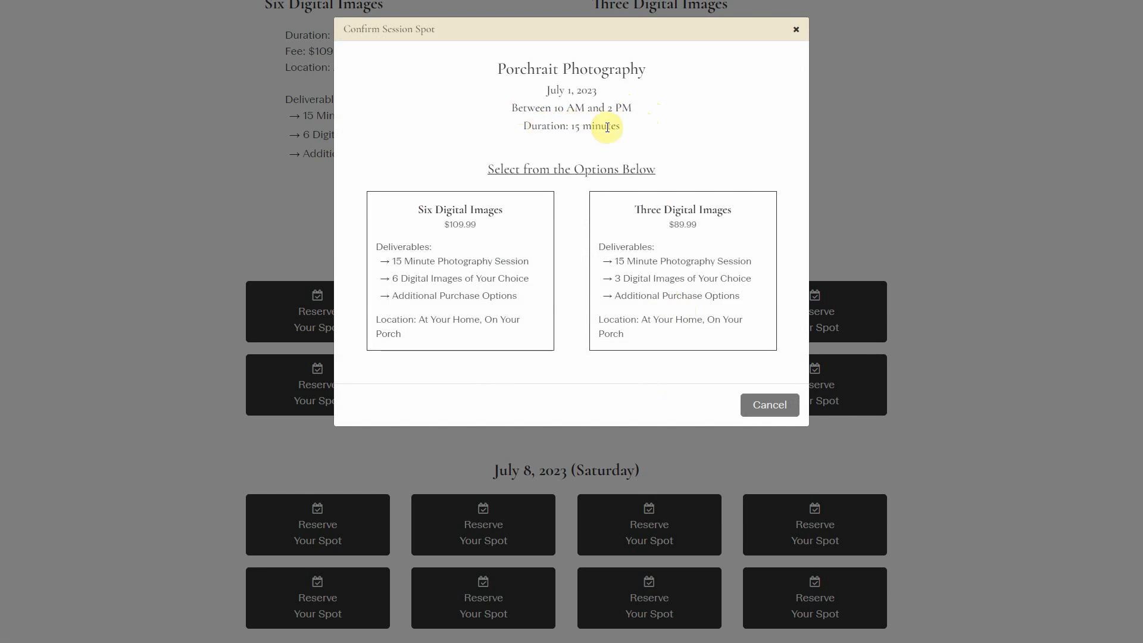
click(795, 29)
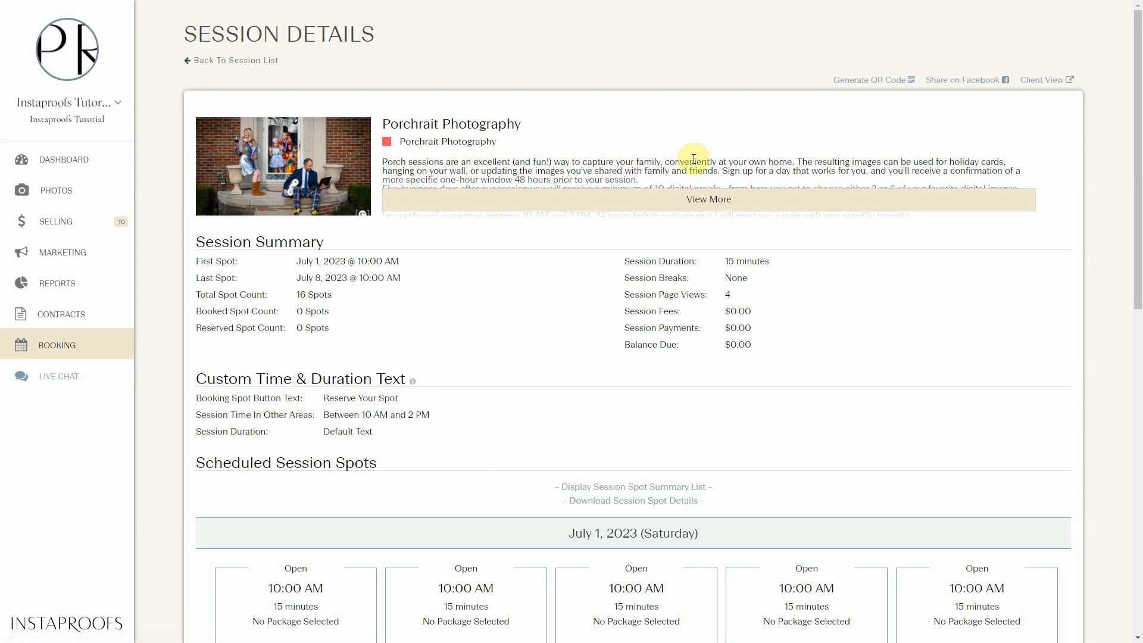
- Return to the session list, open the details of The Wine and Photography Workshop, and examine its June 30 spots
click(267, 60)
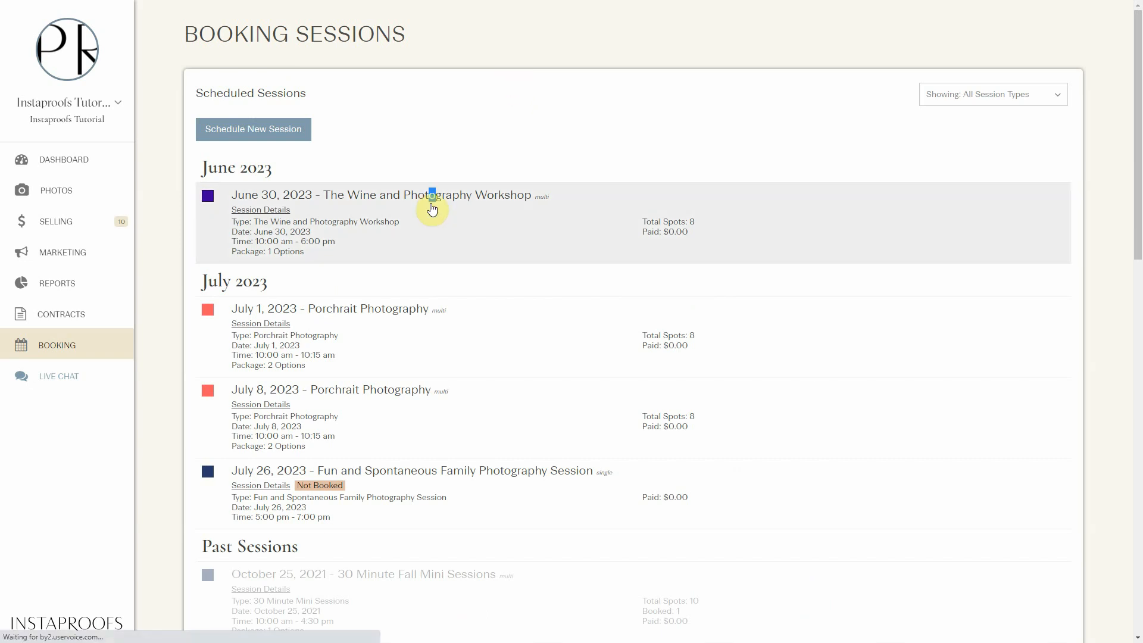
click(431, 208)
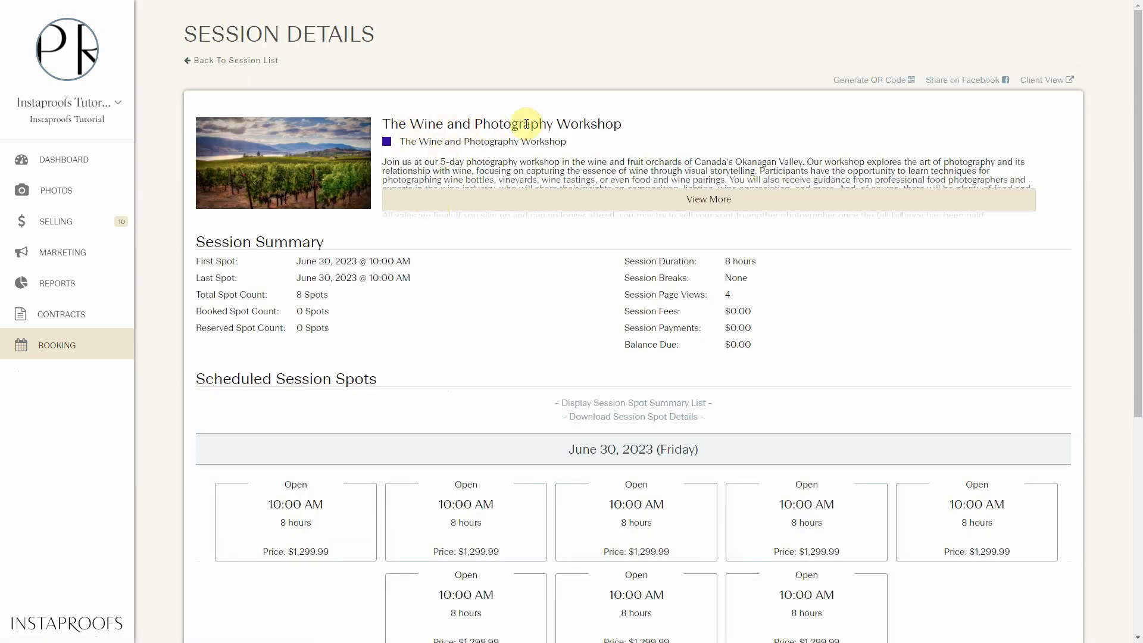
scroll(523, 196, down, 4)
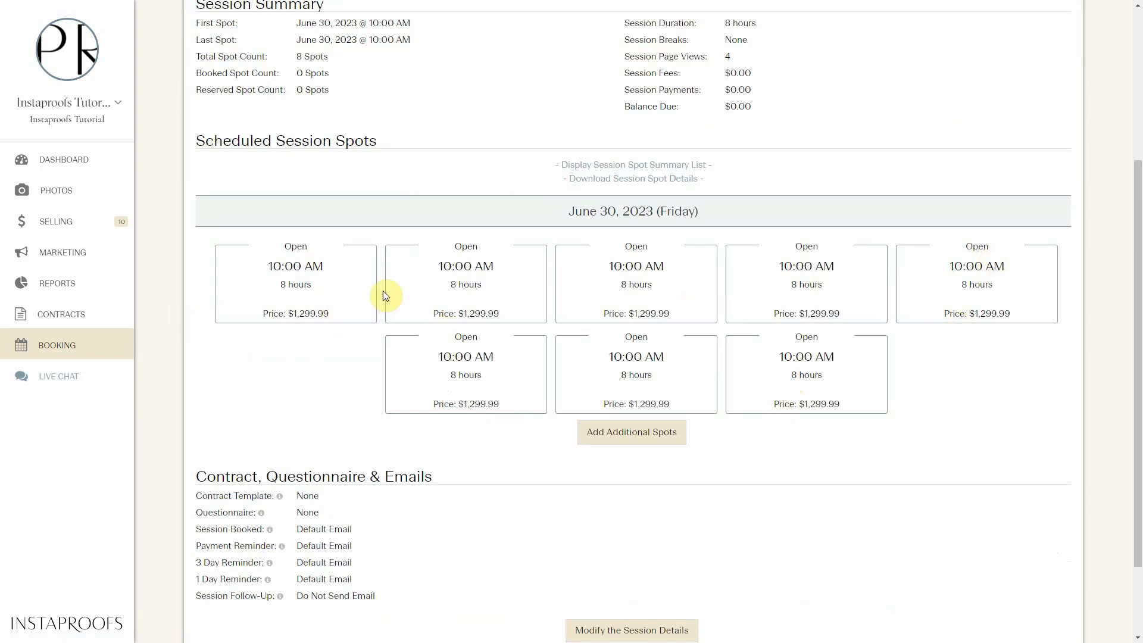
scroll(541, 327, up, 2)
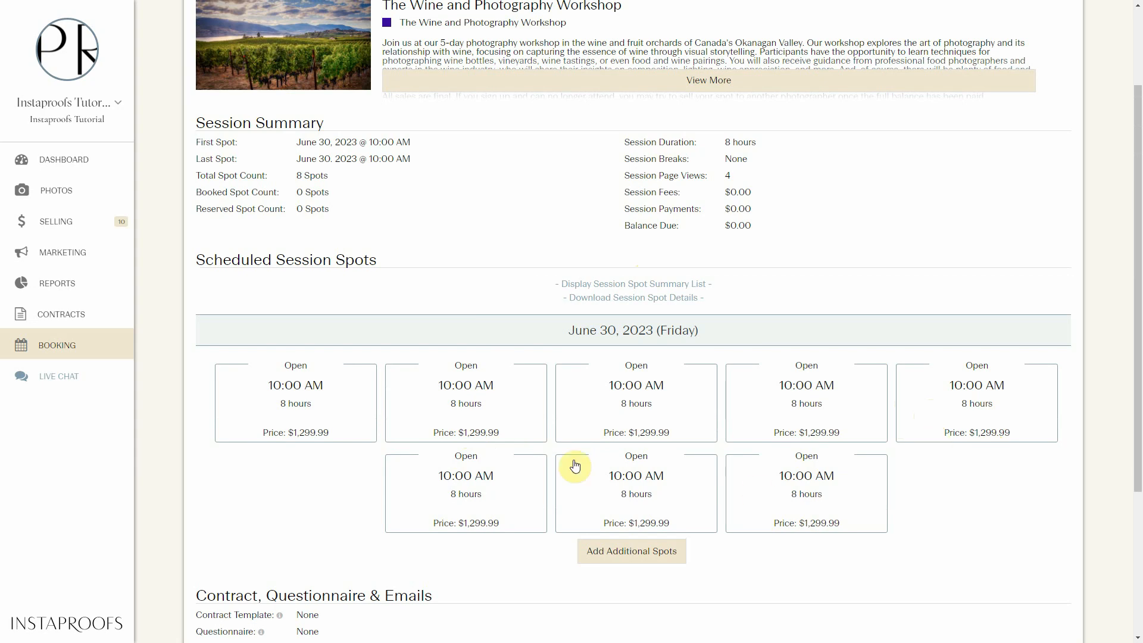
- Open the workshop's session details for editing and enable customizing the time and duration text
scroll(544, 213, down, 3)
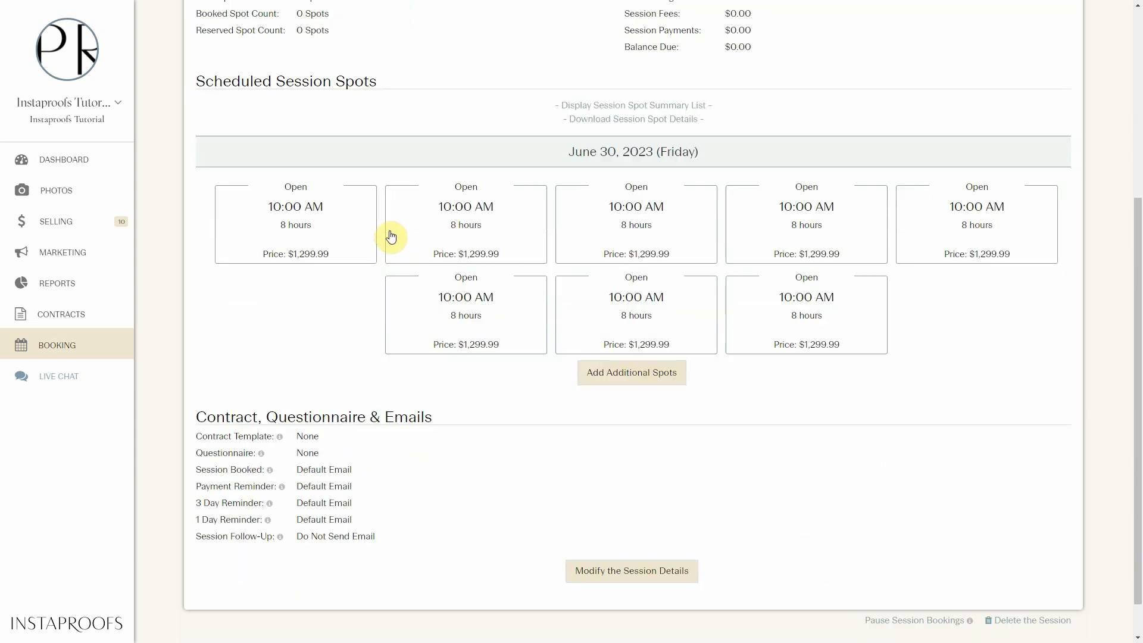
scroll(651, 411, down, 1)
click(626, 531)
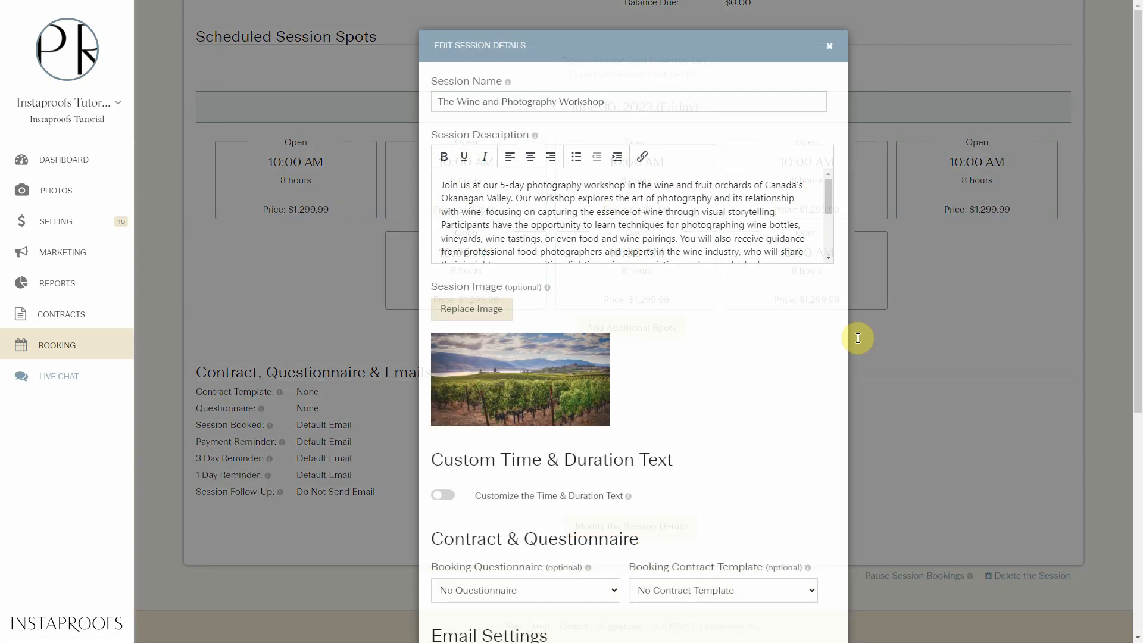
scroll(655, 321, down, 3)
click(445, 317)
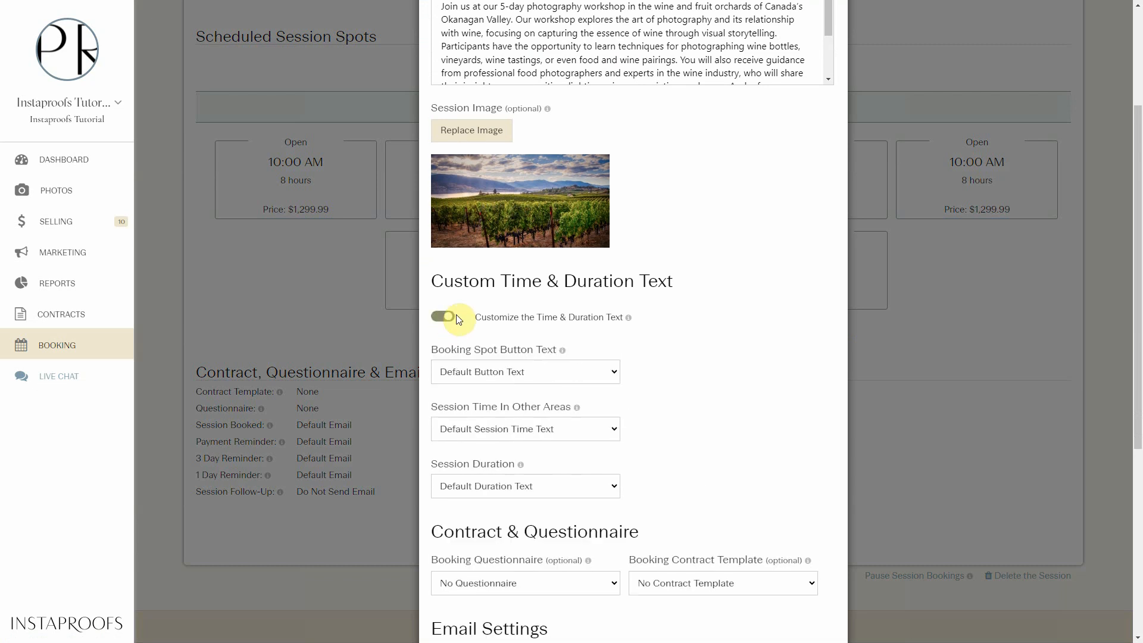
- Set the workshop's Booking Spot Button Text to custom text, with "Enroll In" on line 1 and "Workshop" on line 2
click(536, 373)
click(577, 398)
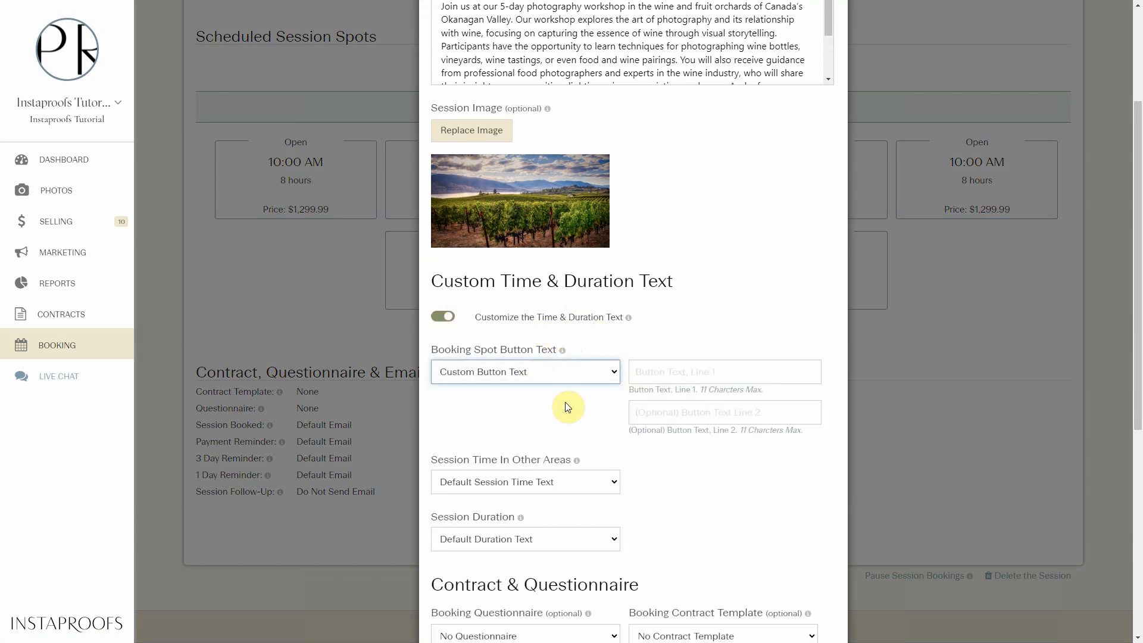
click(661, 370)
text(Enroll In)
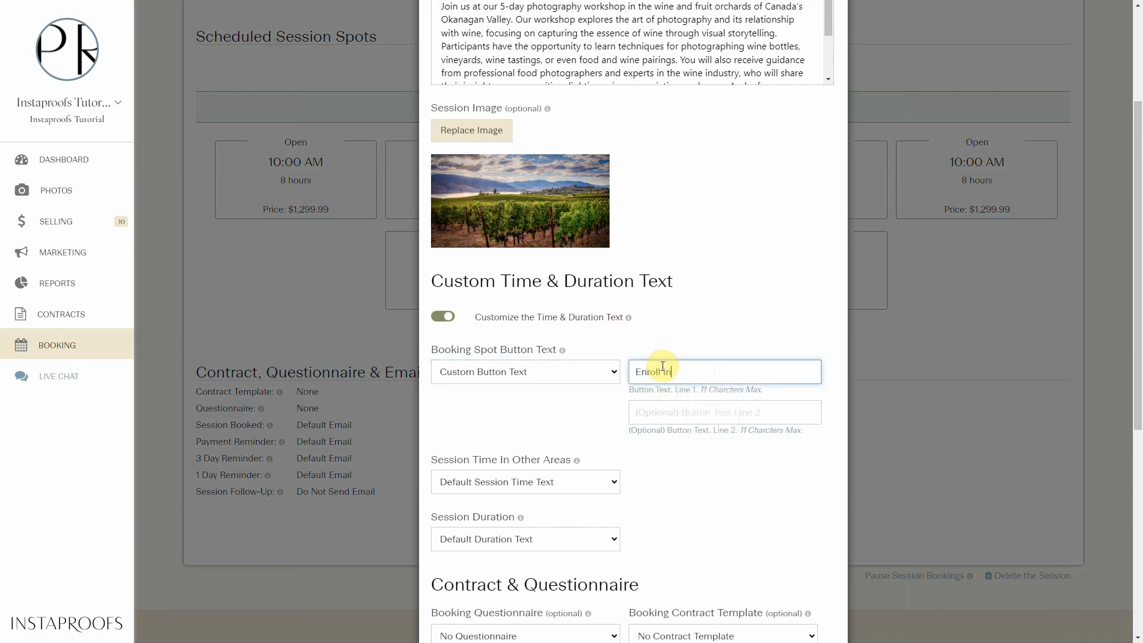
key(Tab)
text(W)
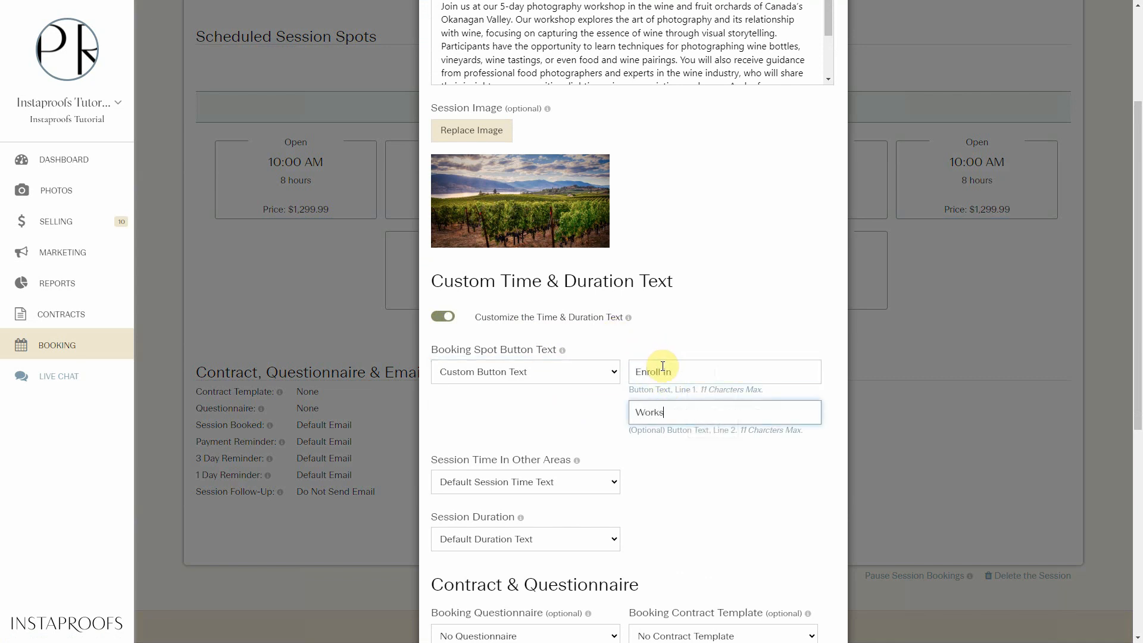
- Set the workshop's Session Time In Other Areas to Hide The Session Time
scroll(601, 364, down, 2)
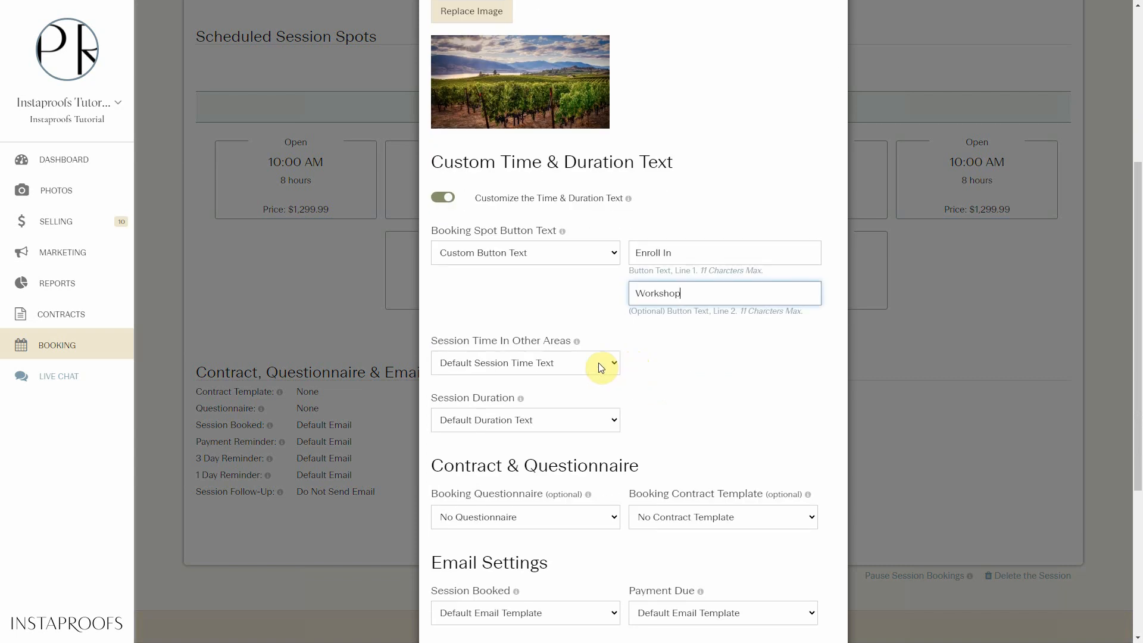
click(623, 292)
click(511, 364)
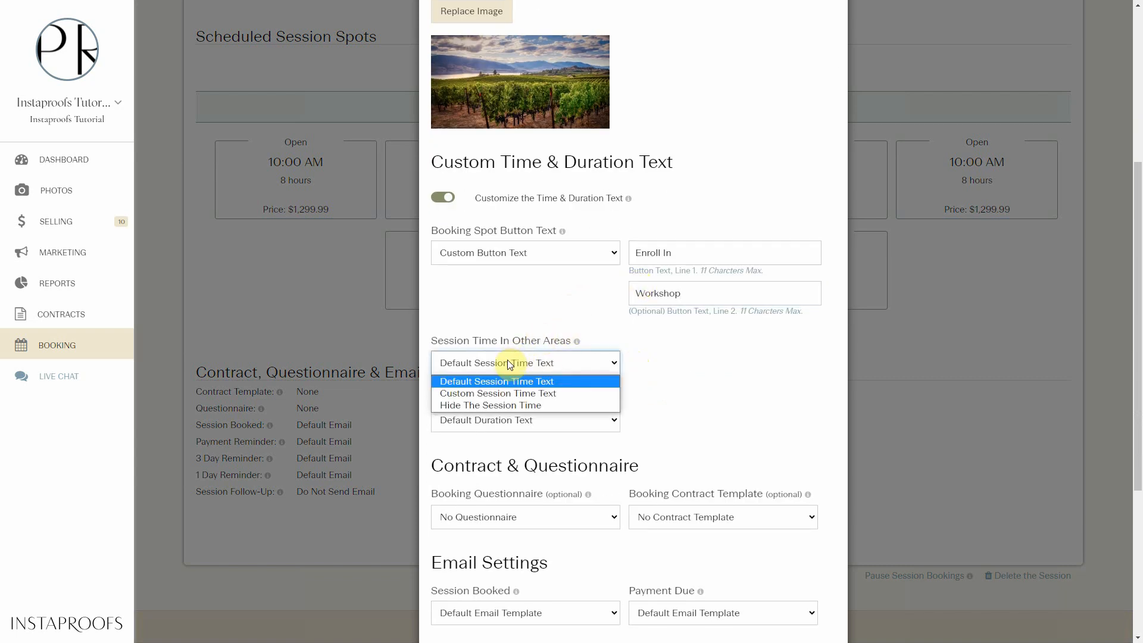
click(548, 404)
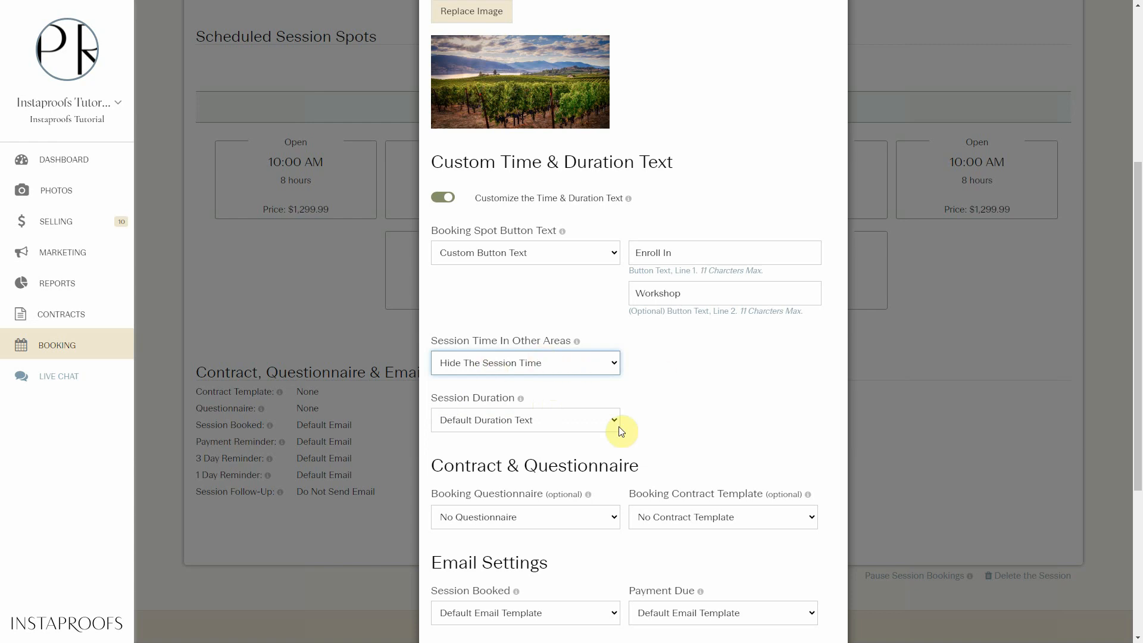
- Set the workshop's Session Duration to the custom text "5 Days, 10AM - 3PM" and save the session details
click(548, 421)
click(518, 452)
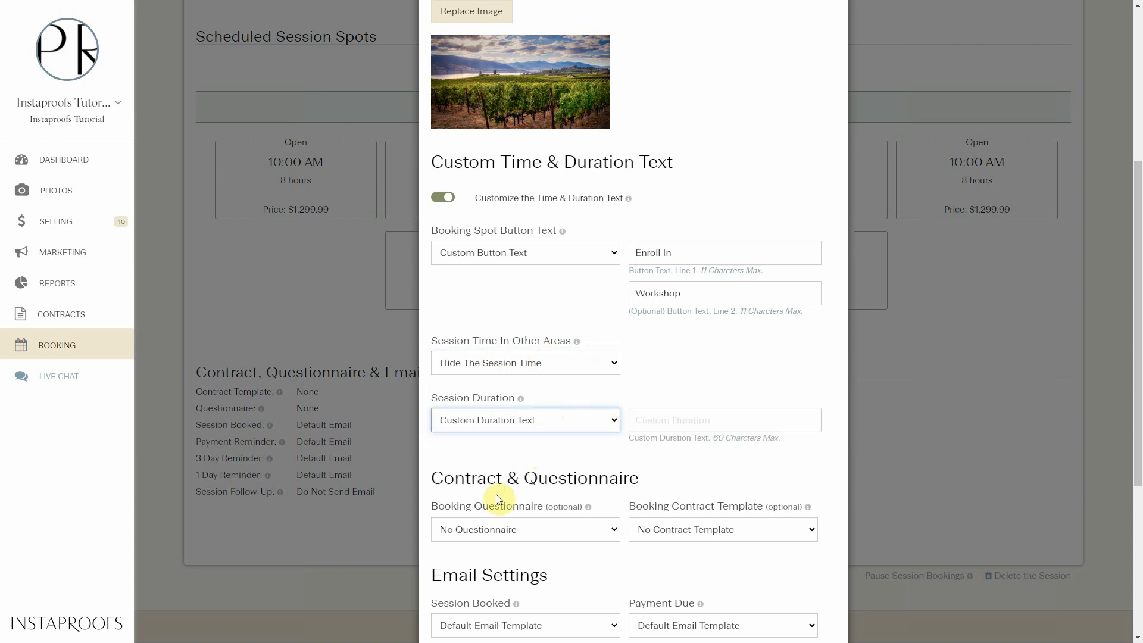
click(679, 419)
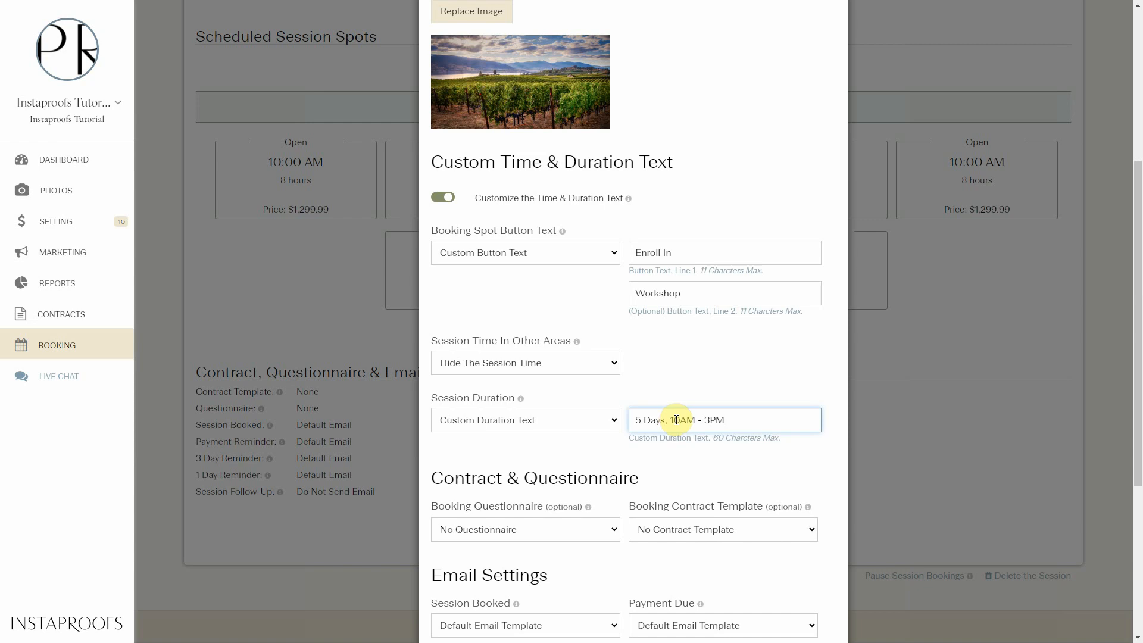
scroll(722, 467, down, 5)
click(557, 518)
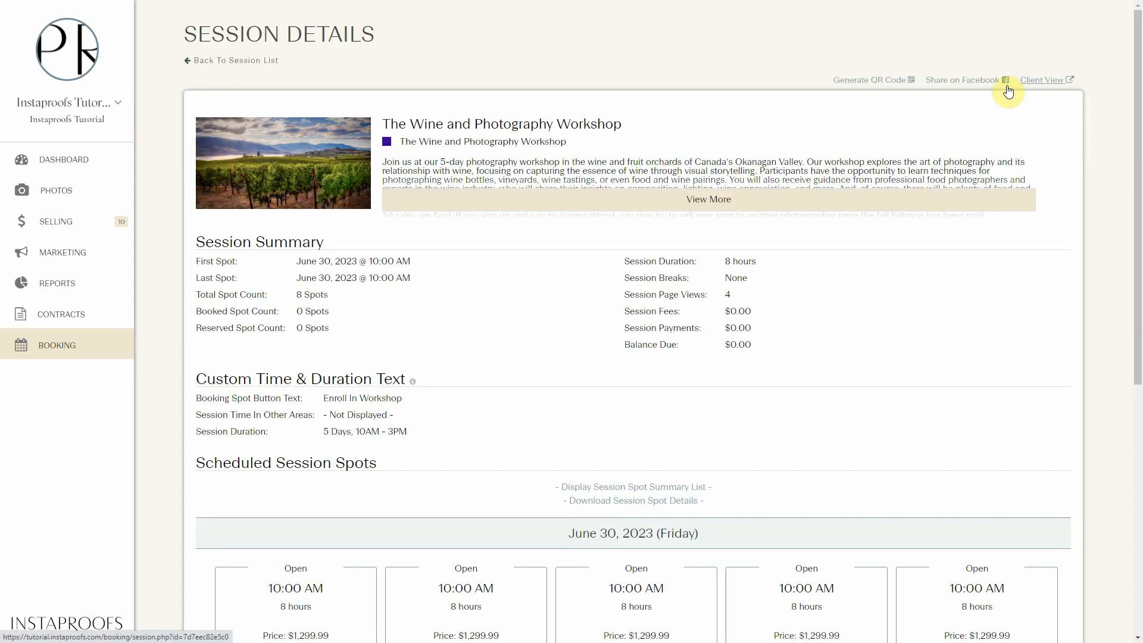
- Open the workshop's client view, check the date and duration text in a June 30 spot's confirmation dialog, and cancel the dialog
click(1006, 79)
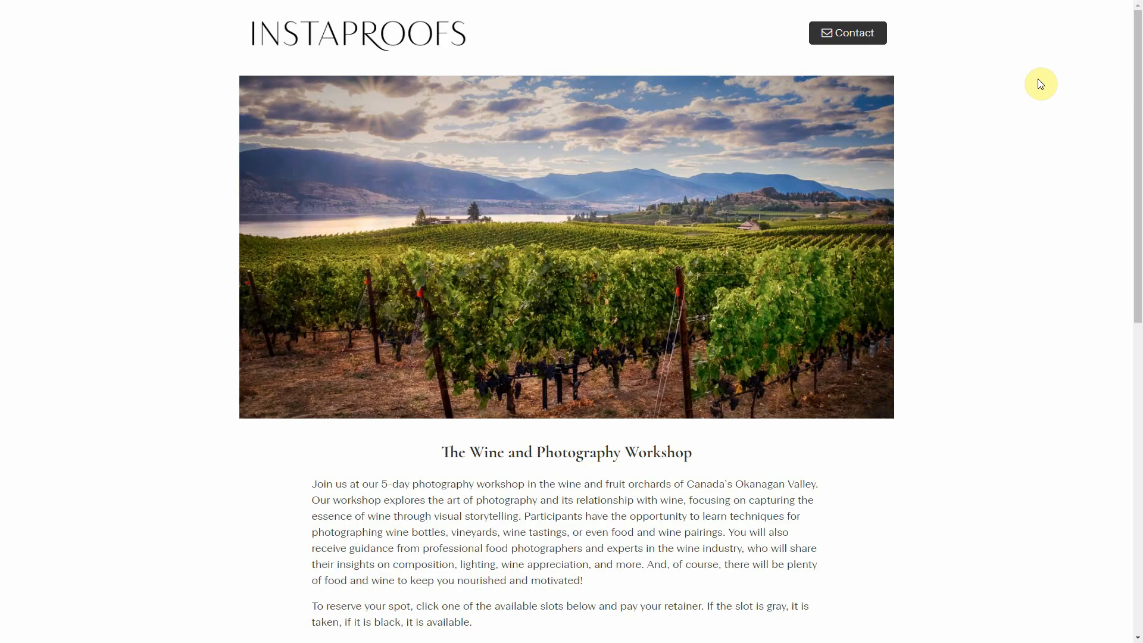
scroll(526, 243, down, 10)
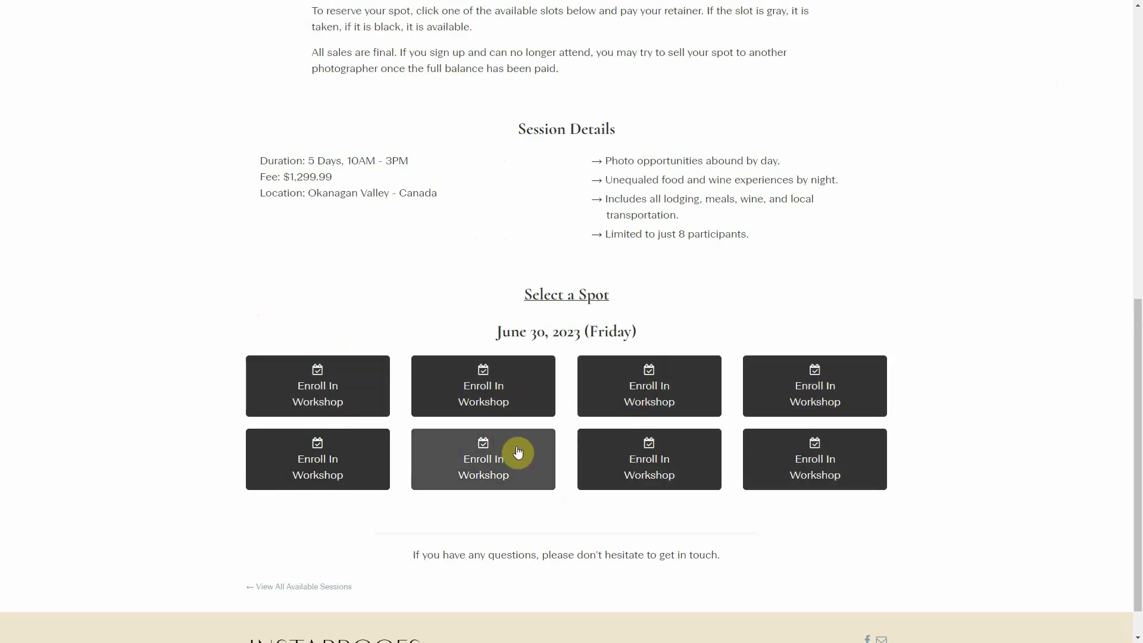
click(470, 396)
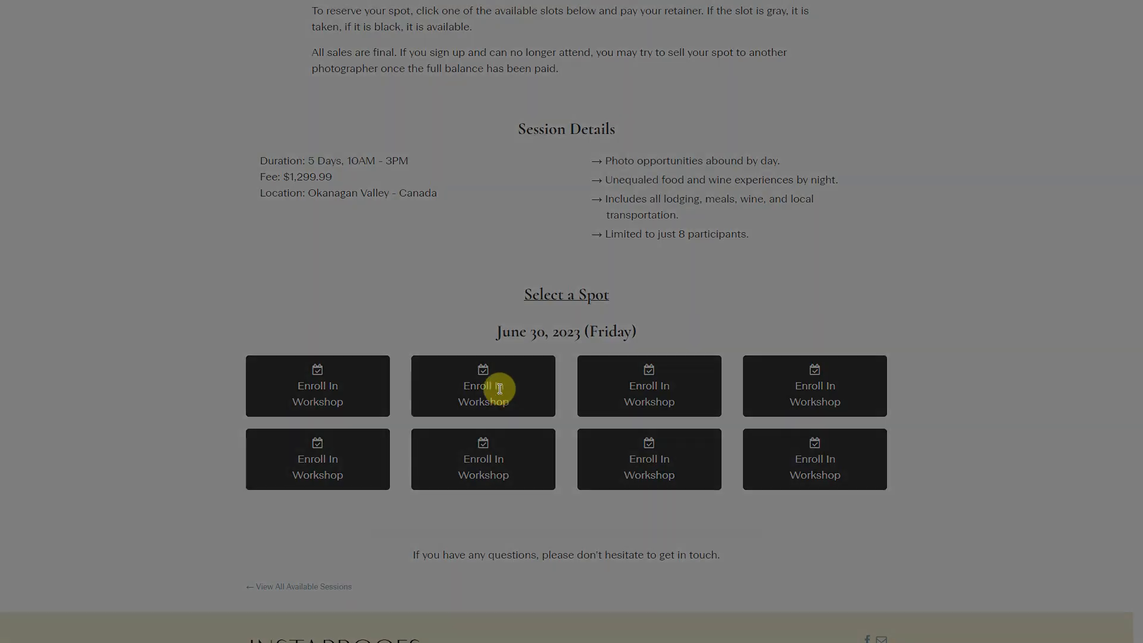
drag(510, 129, 565, 130)
click(646, 132)
click(589, 178)
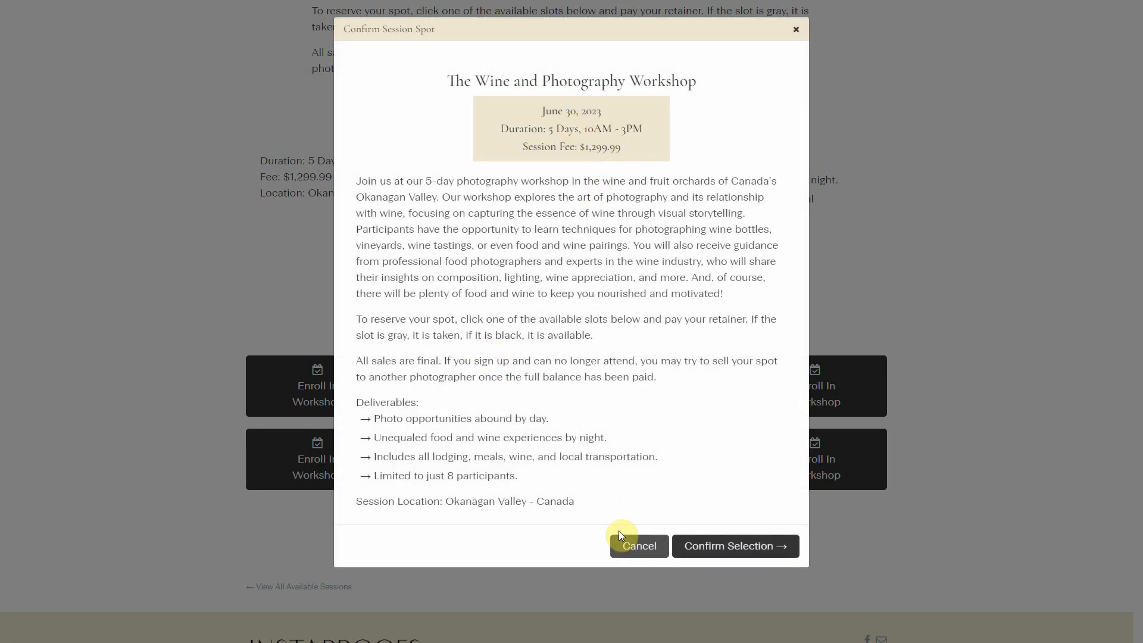
click(625, 541)
- Confirm a June 30 workshop spot, check the duration text on the booking information page, and cancel the reservation
scroll(320, 217, up, 1)
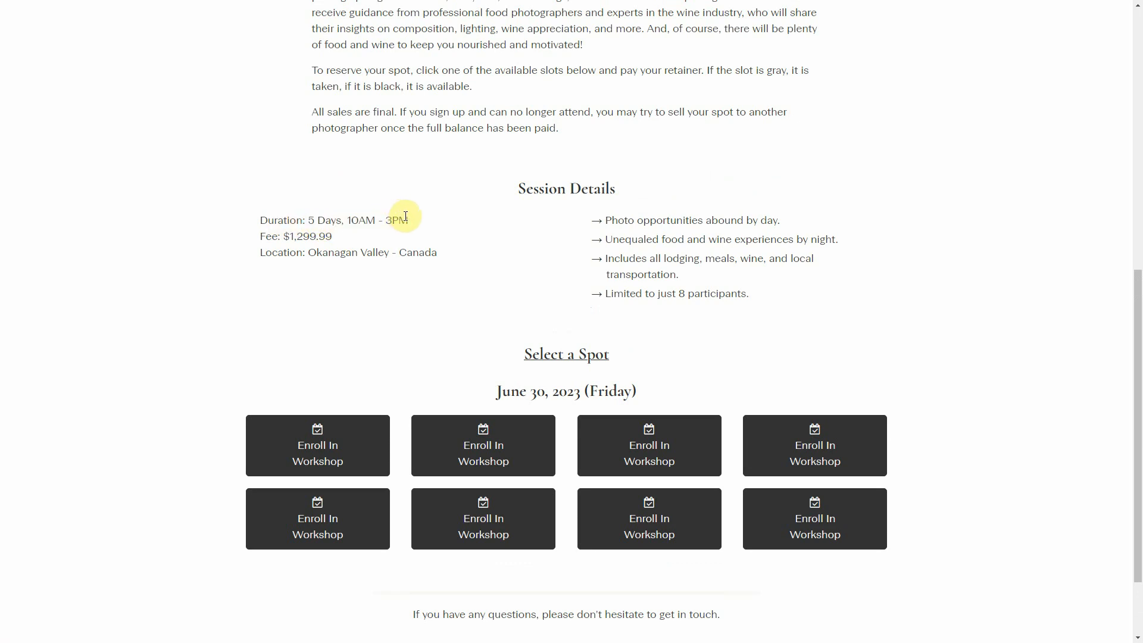
click(505, 454)
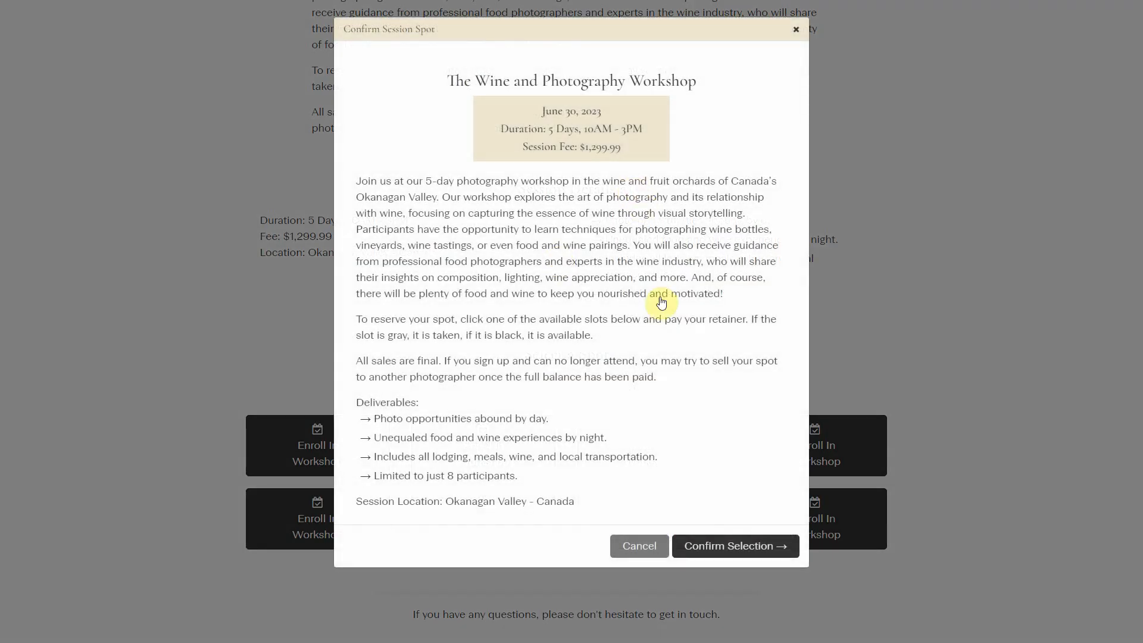
click(742, 557)
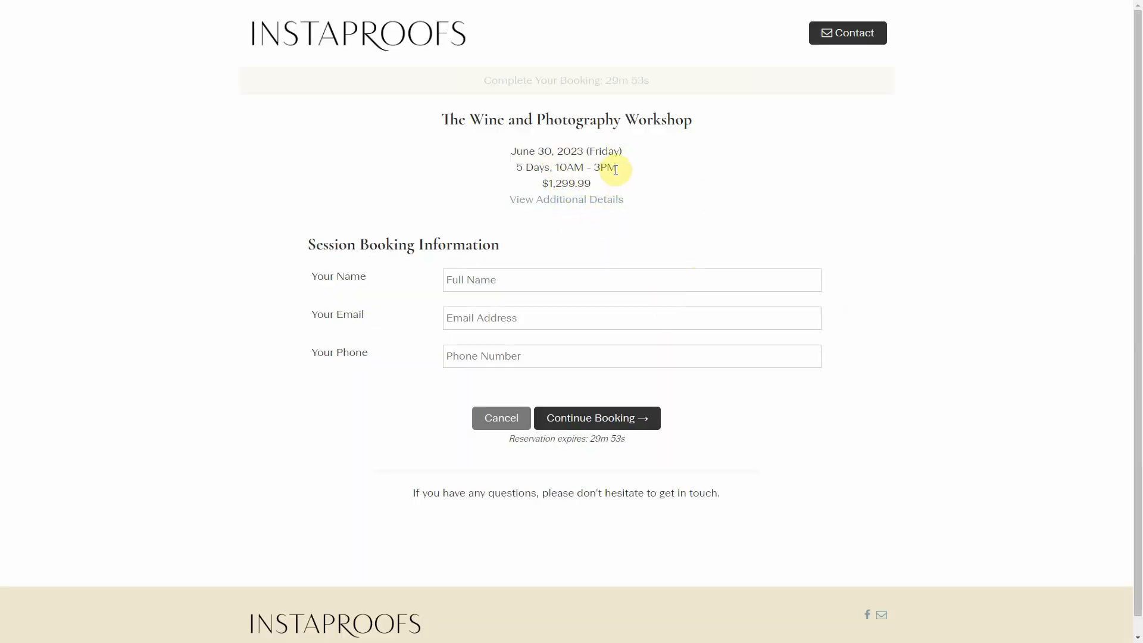
drag(616, 170, 520, 165)
click(520, 164)
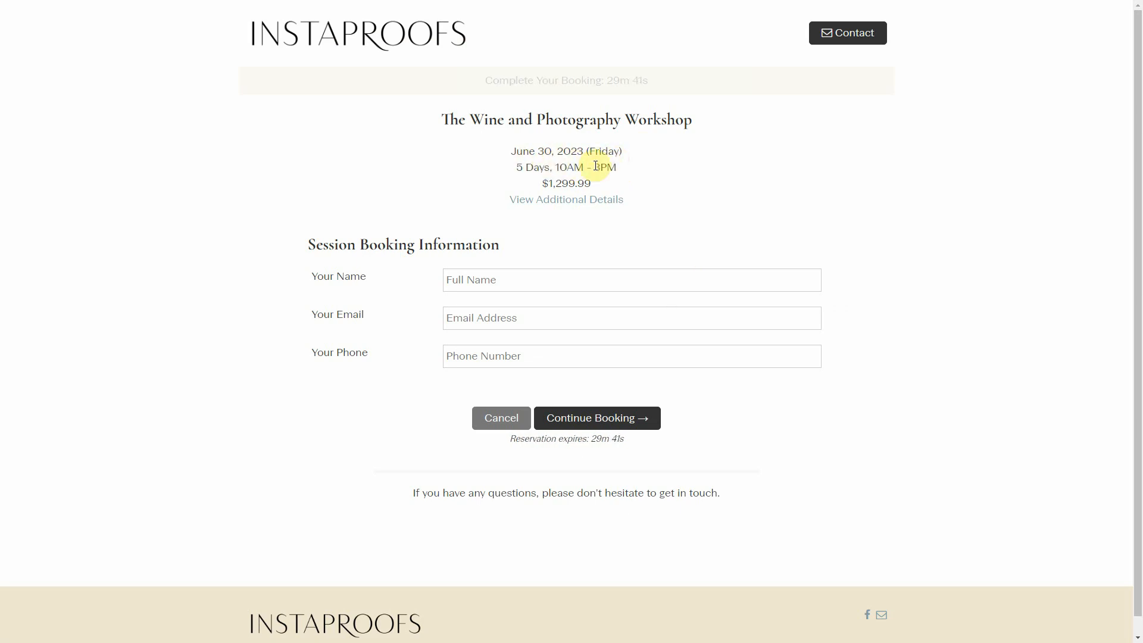
click(484, 419)
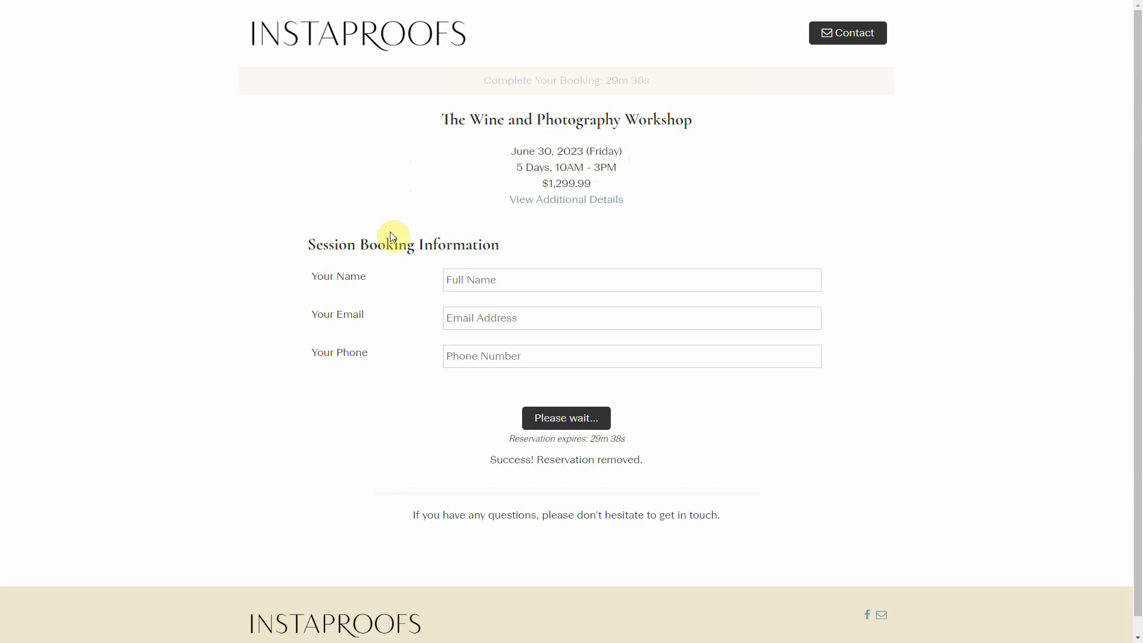